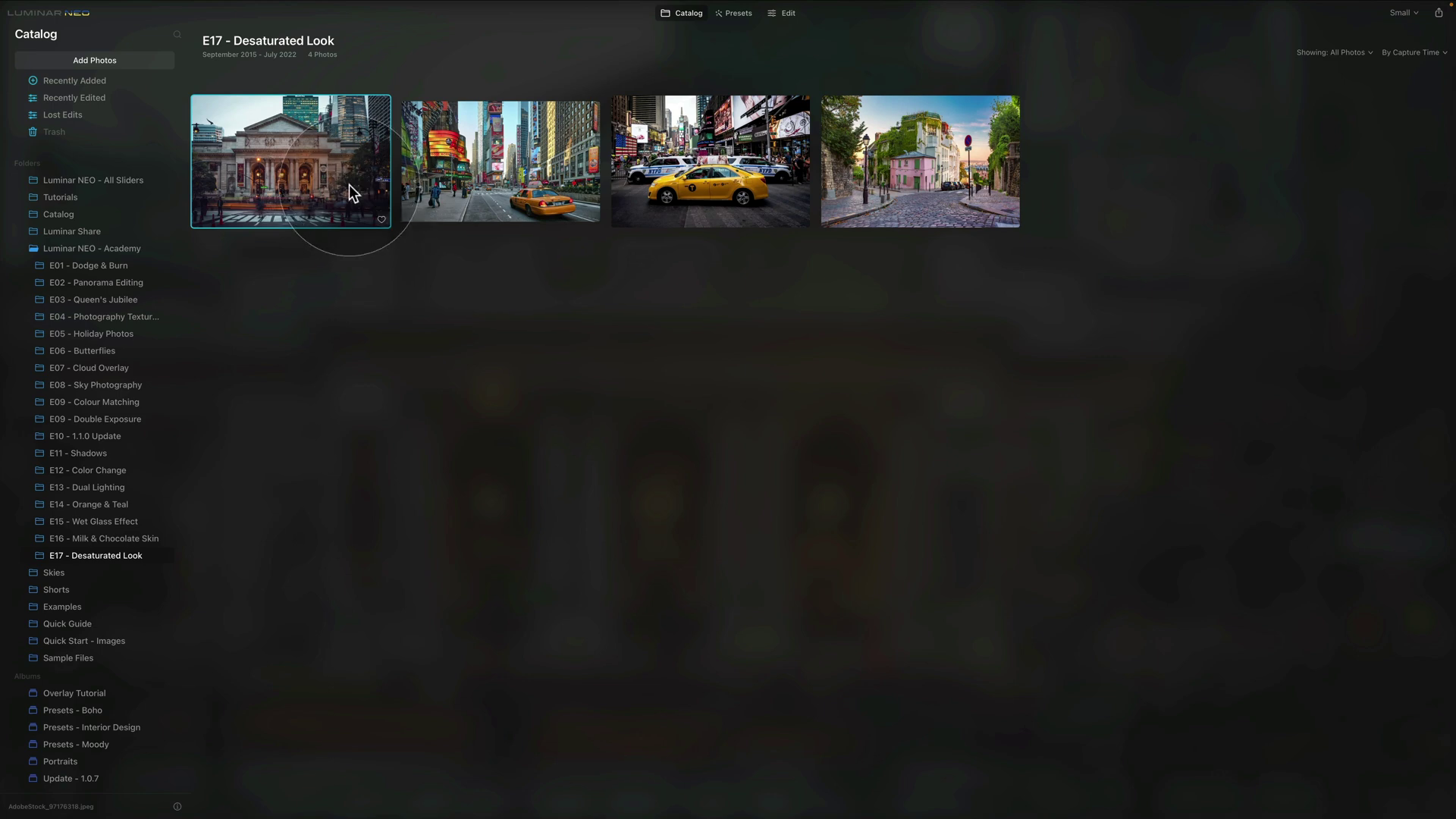
# Step: Open the library photo for editing and pin Develop, Structure, Color and Toning to Favorites
pyautogui.click(789, 15)
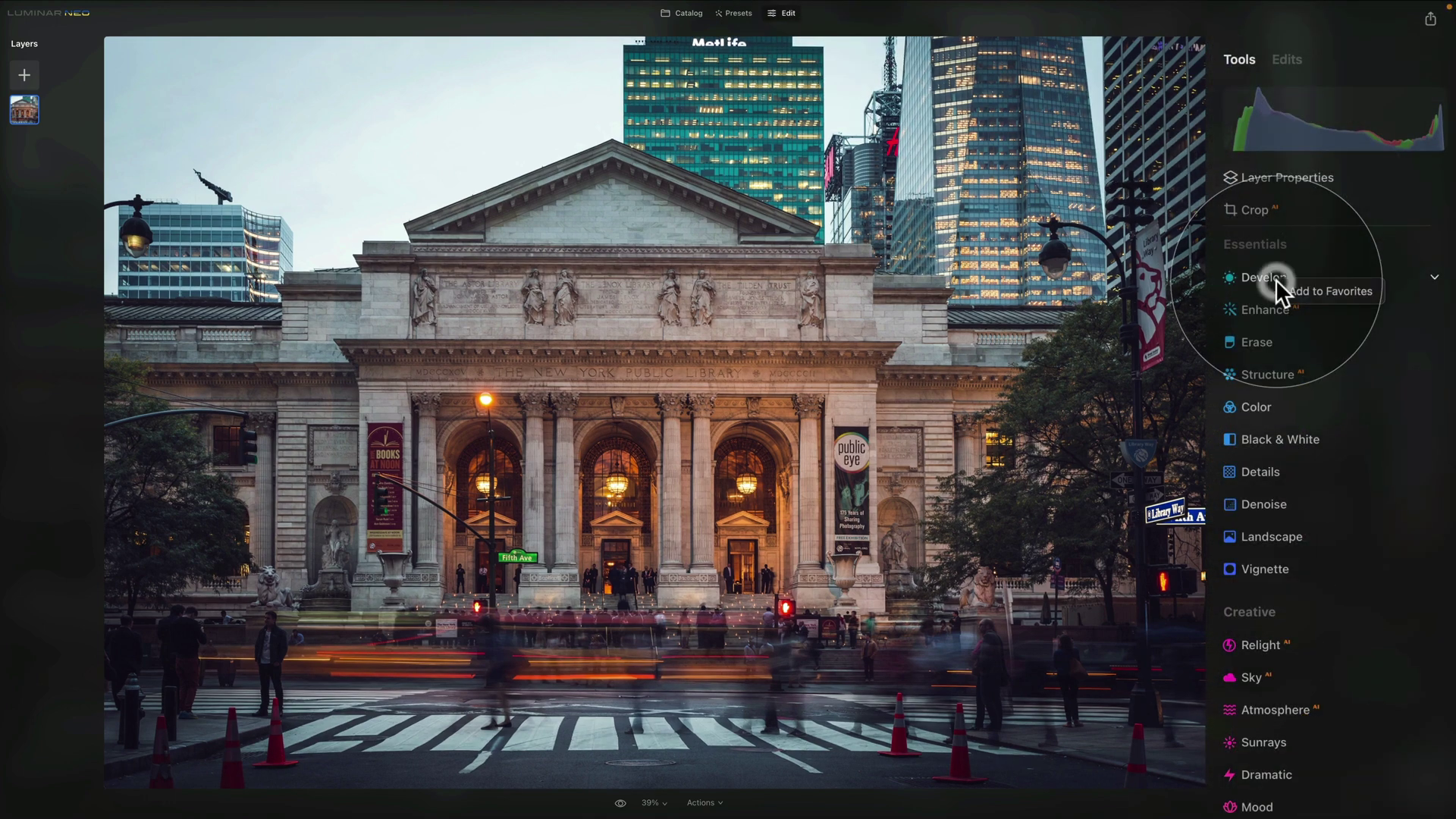
pyautogui.click(1288, 292)
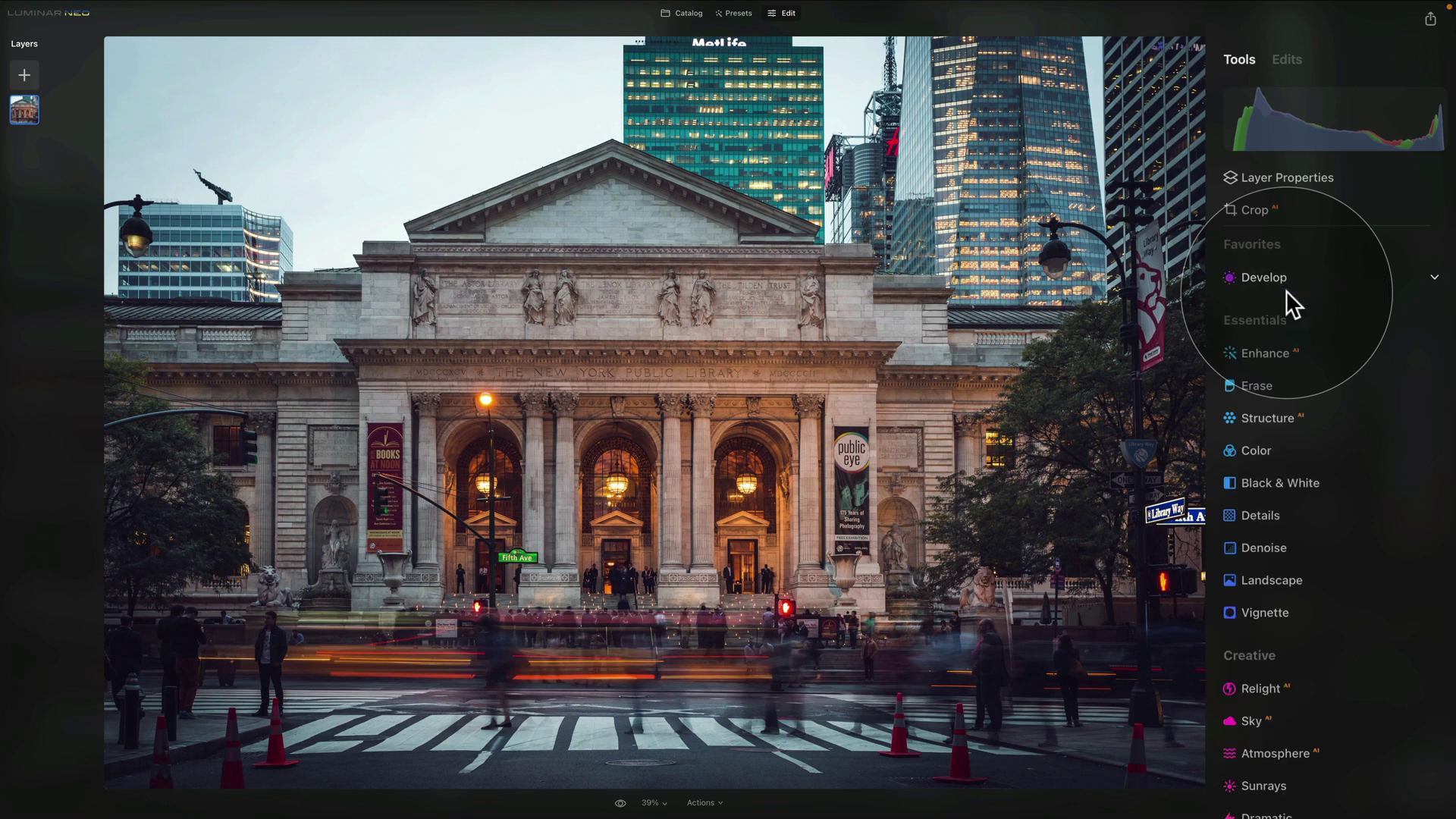
pyautogui.click(1305, 422)
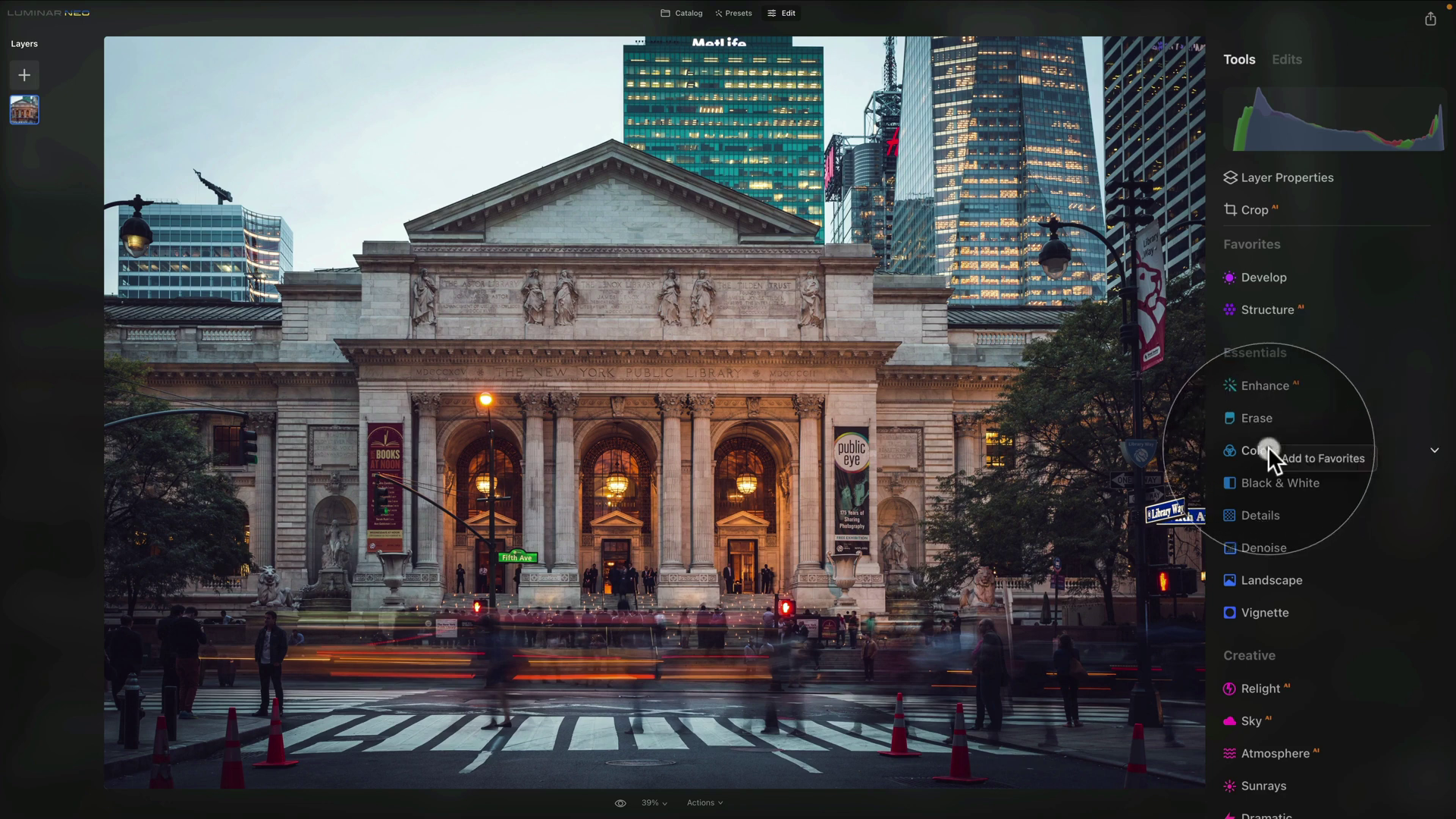
pyautogui.click(1277, 449)
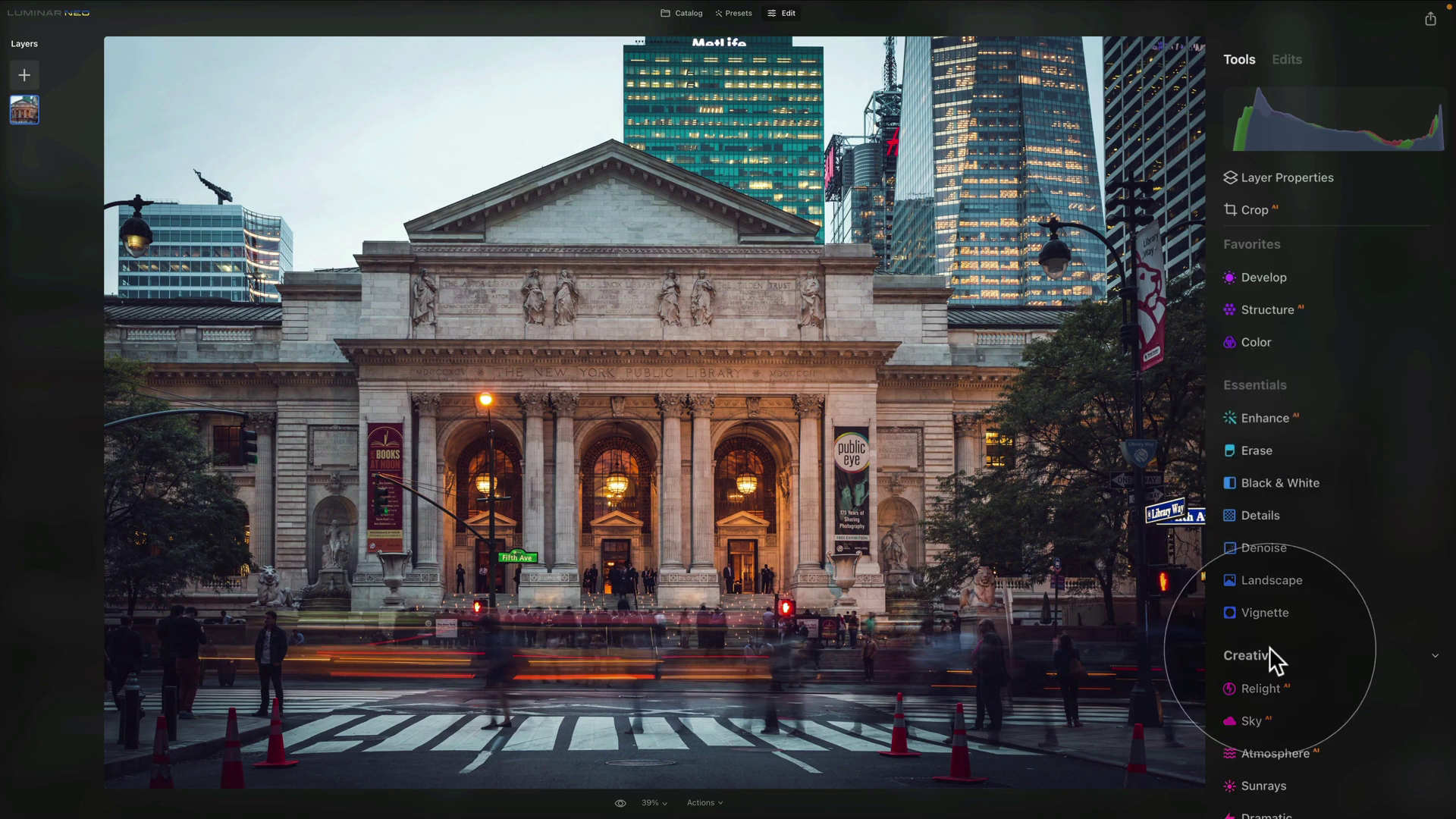
pyautogui.scroll(-5, 1273, 653)
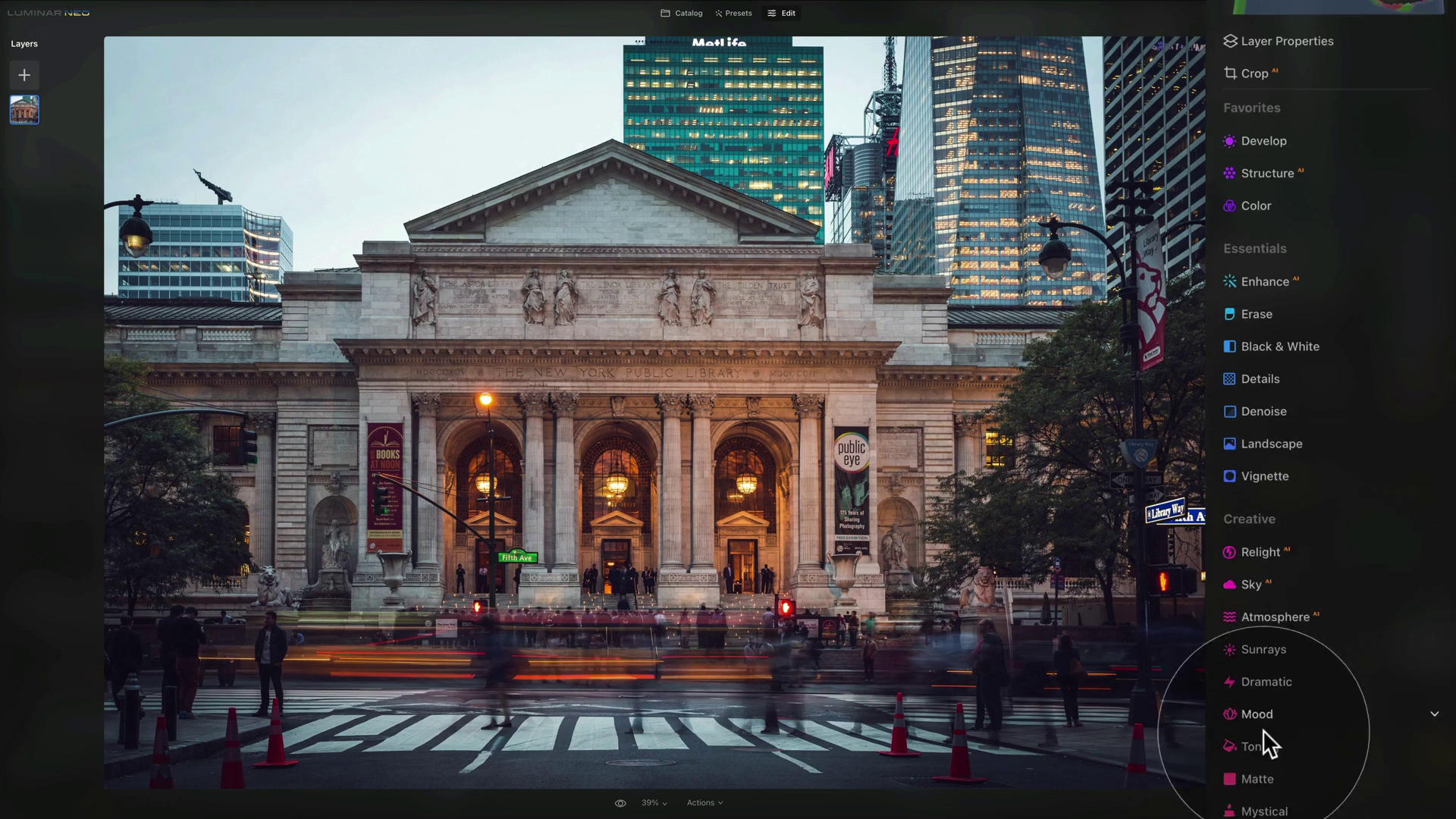
pyautogui.moveTo(1268, 503)
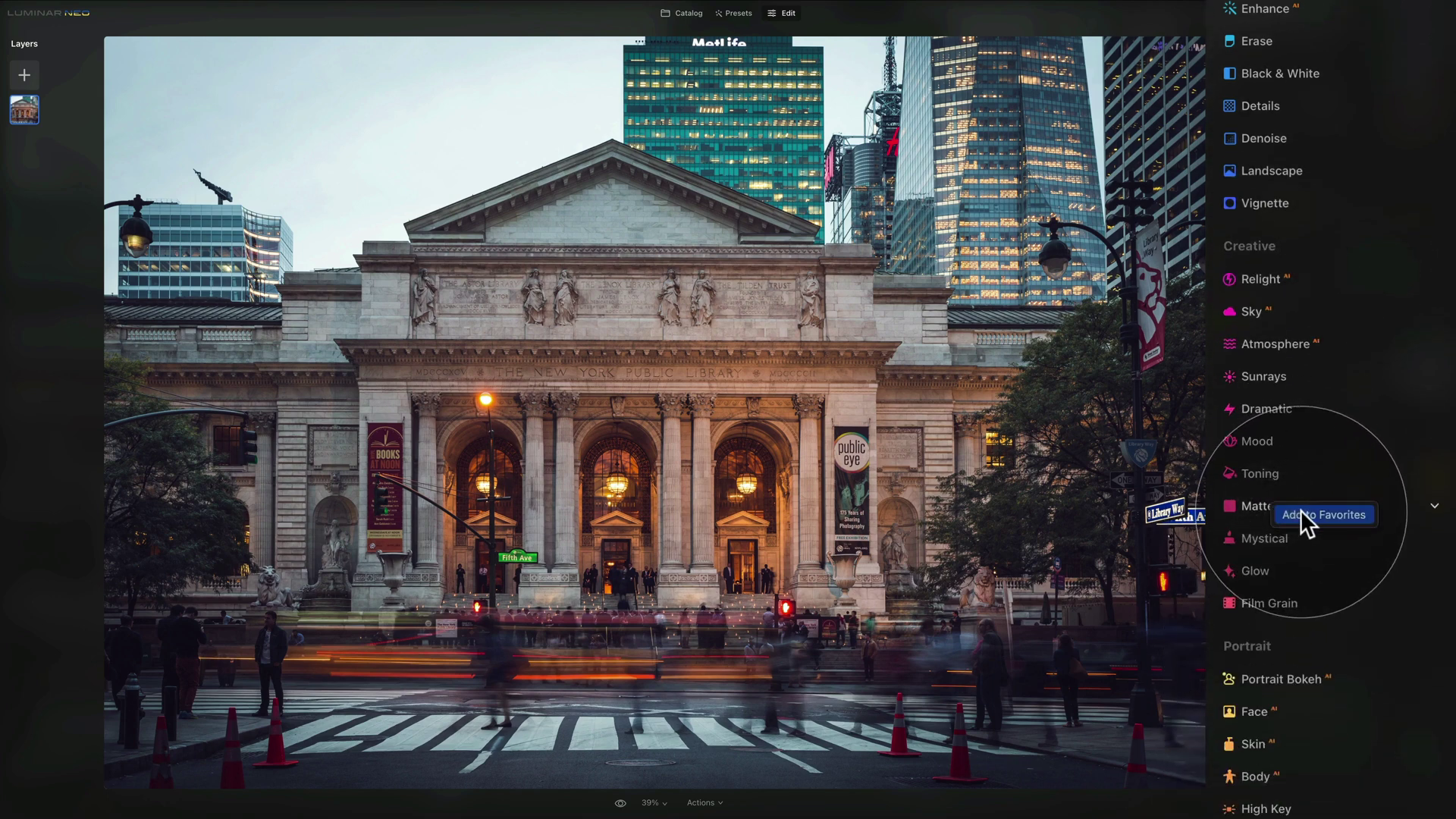
pyautogui.scroll(1, 1281, 513)
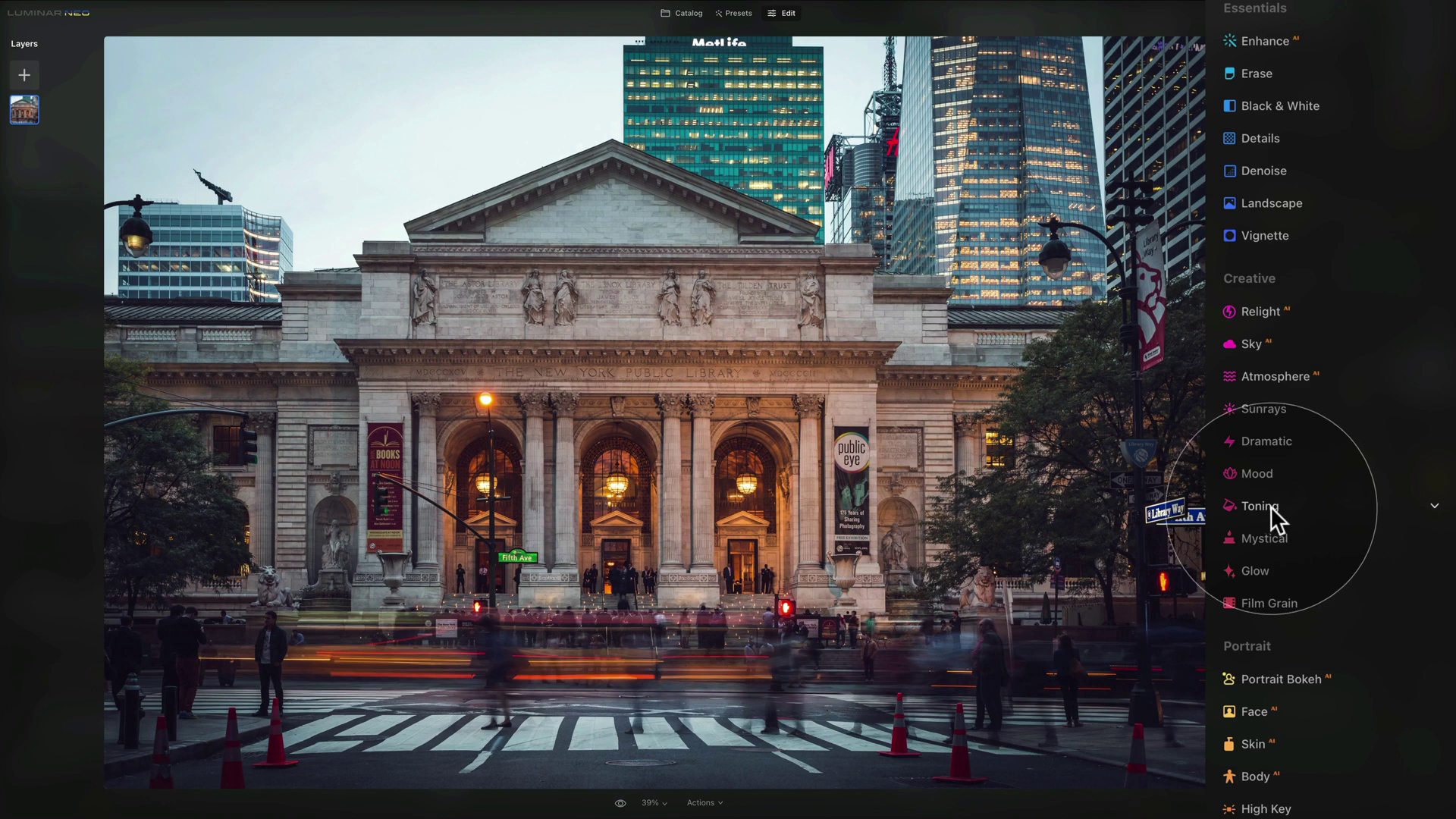
pyautogui.click(1312, 517)
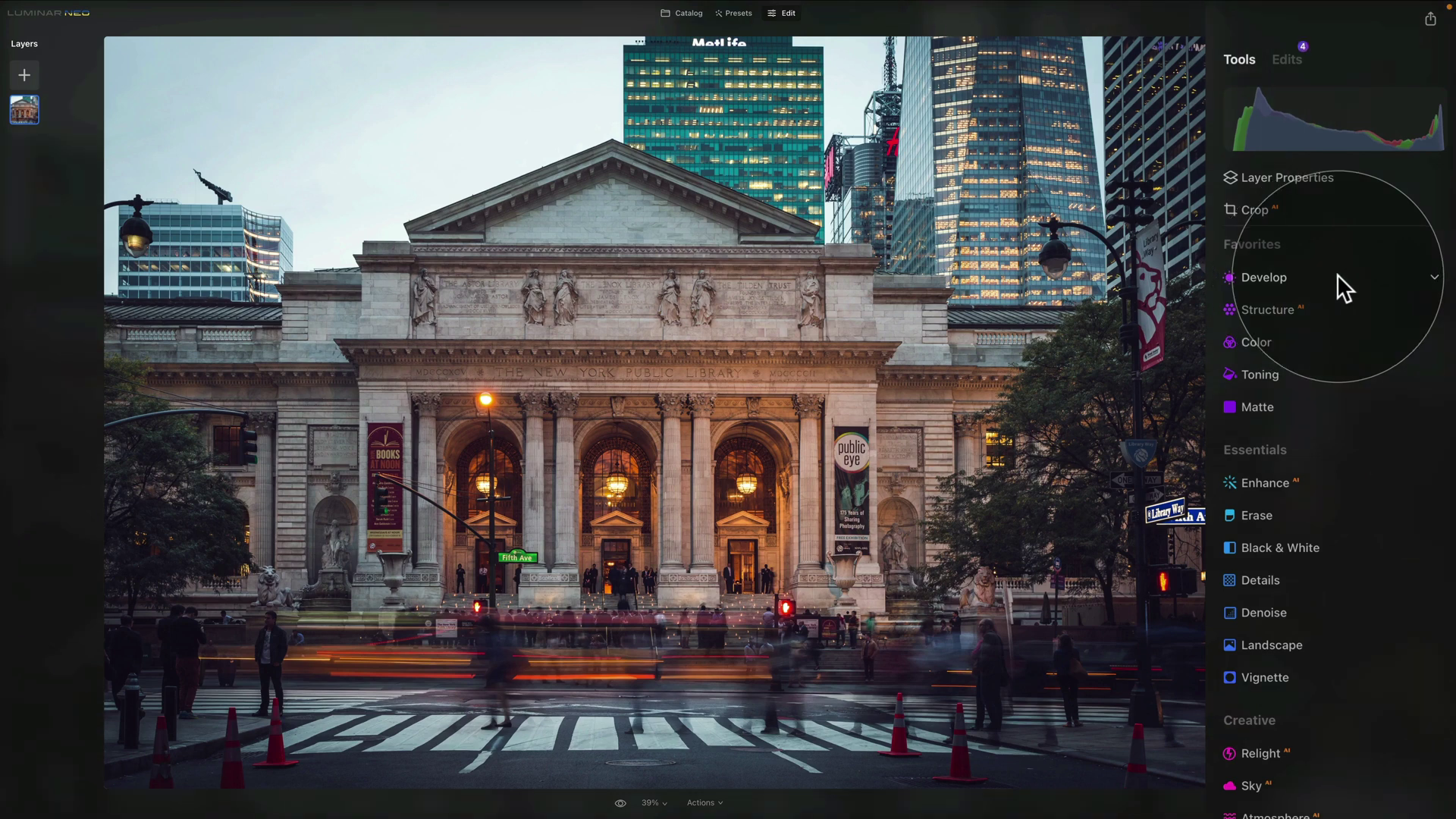
# Step: In Develop's Light section, set Exposure -0.14, Smart Contrast 50 and Shadows -35
pyautogui.click(1282, 270)
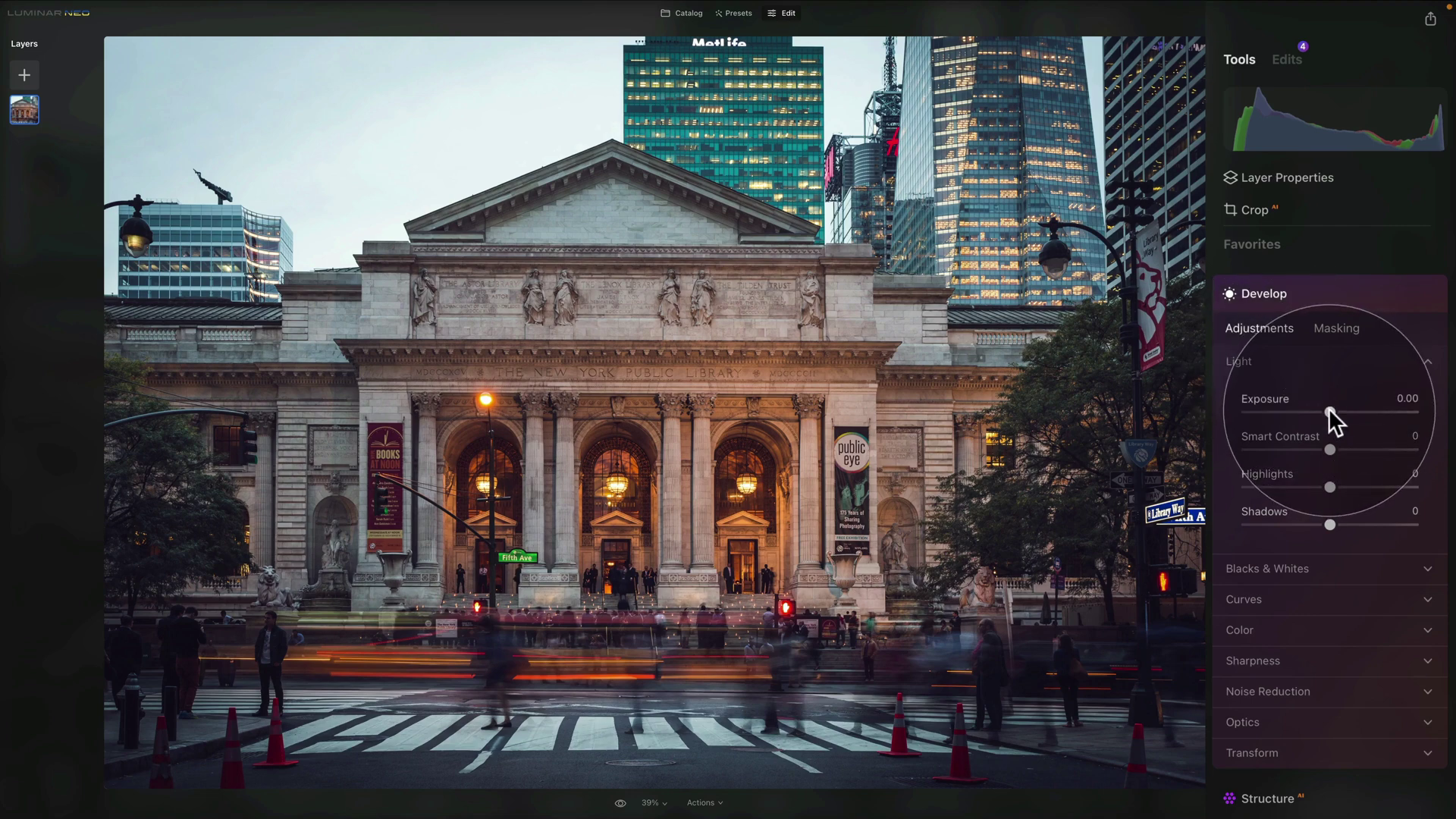
pyautogui.moveTo(1329, 410); pyautogui.dragTo(1328, 412)
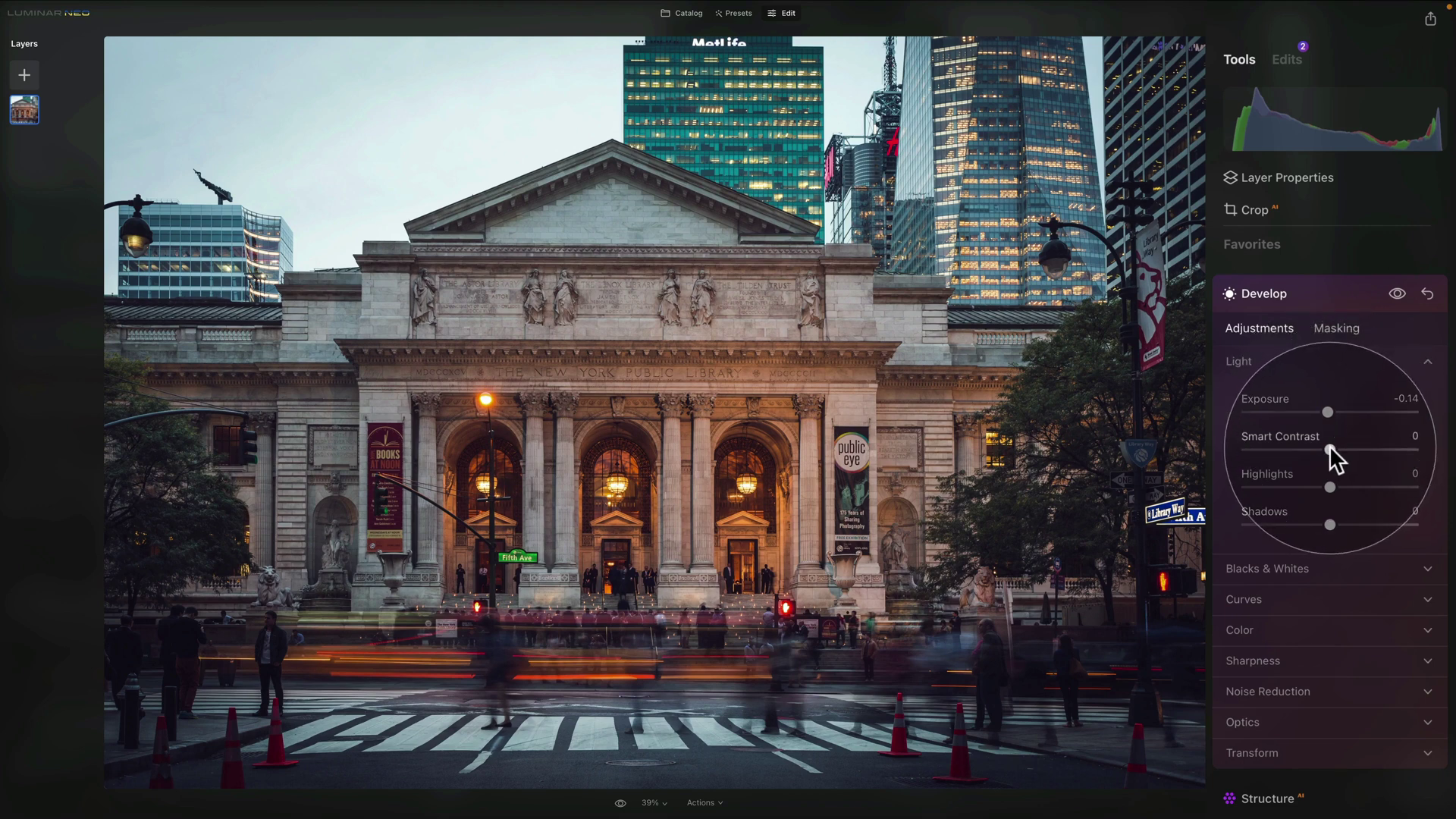
pyautogui.moveTo(1332, 446); pyautogui.dragTo(1374, 451)
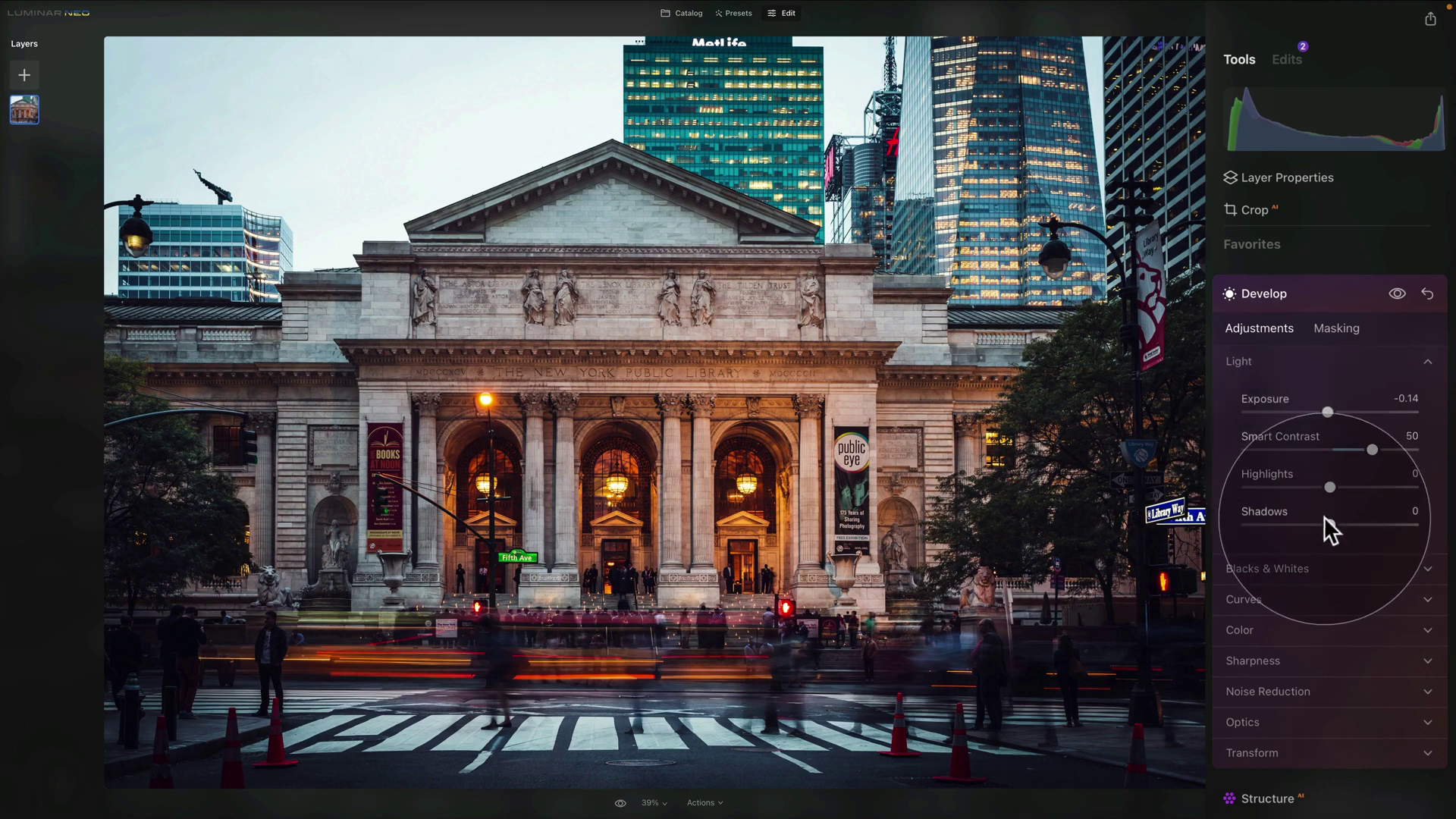
pyautogui.moveTo(1329, 520); pyautogui.dragTo(1295, 524)
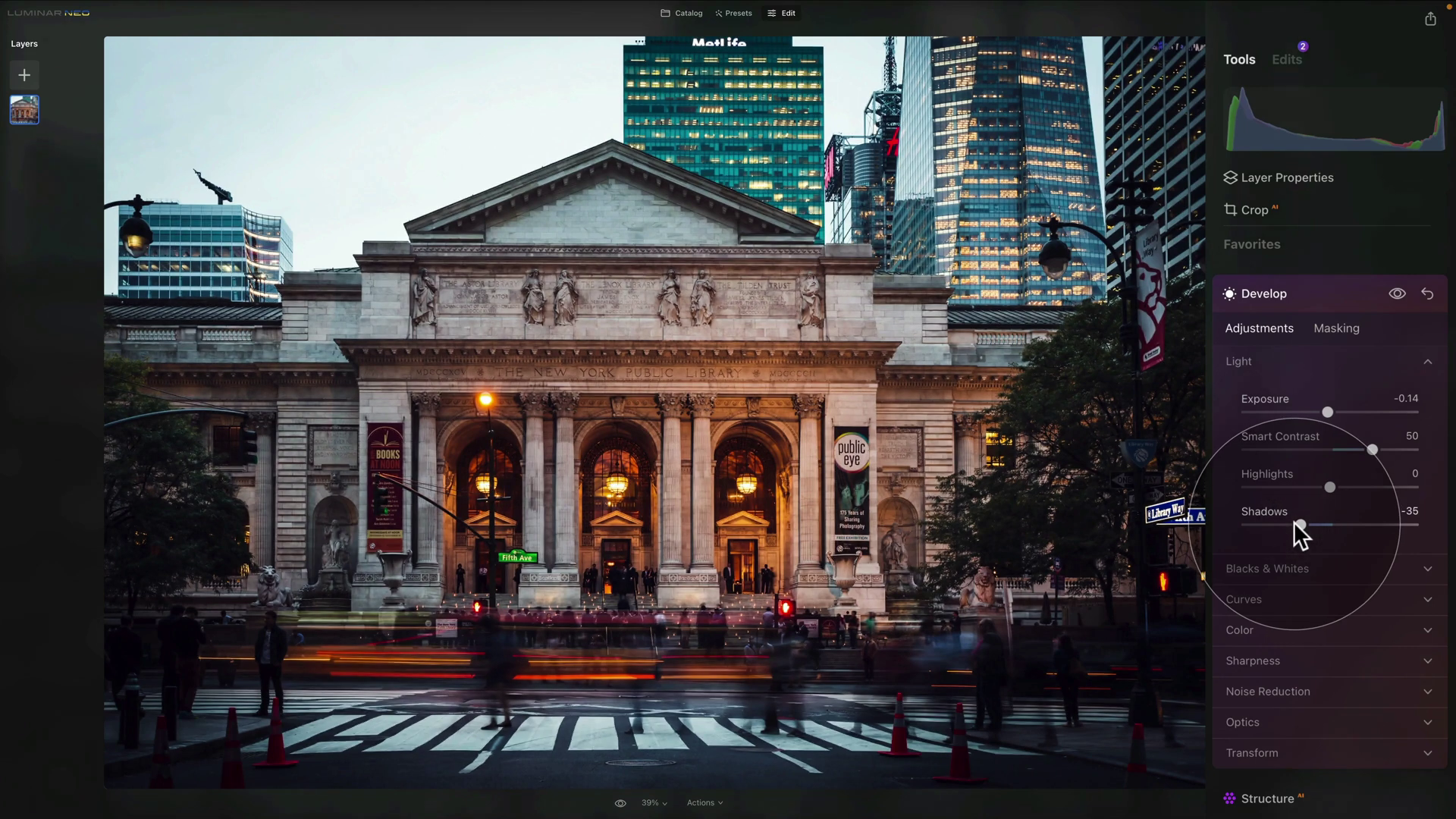
# Step: Lower Blacks to -11 in the Blacks & Whites section
pyautogui.click(1259, 358)
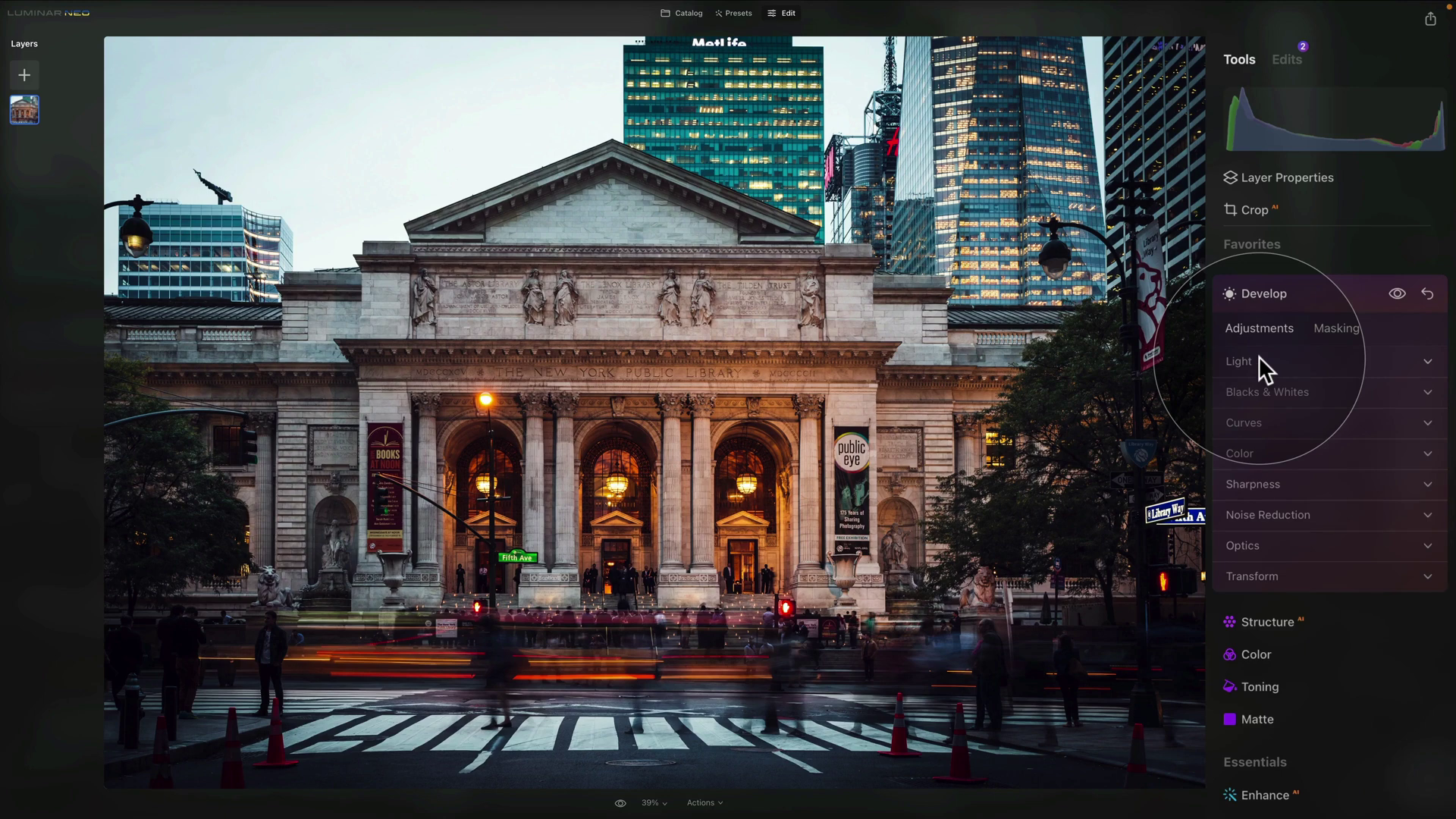
pyautogui.click(1298, 391)
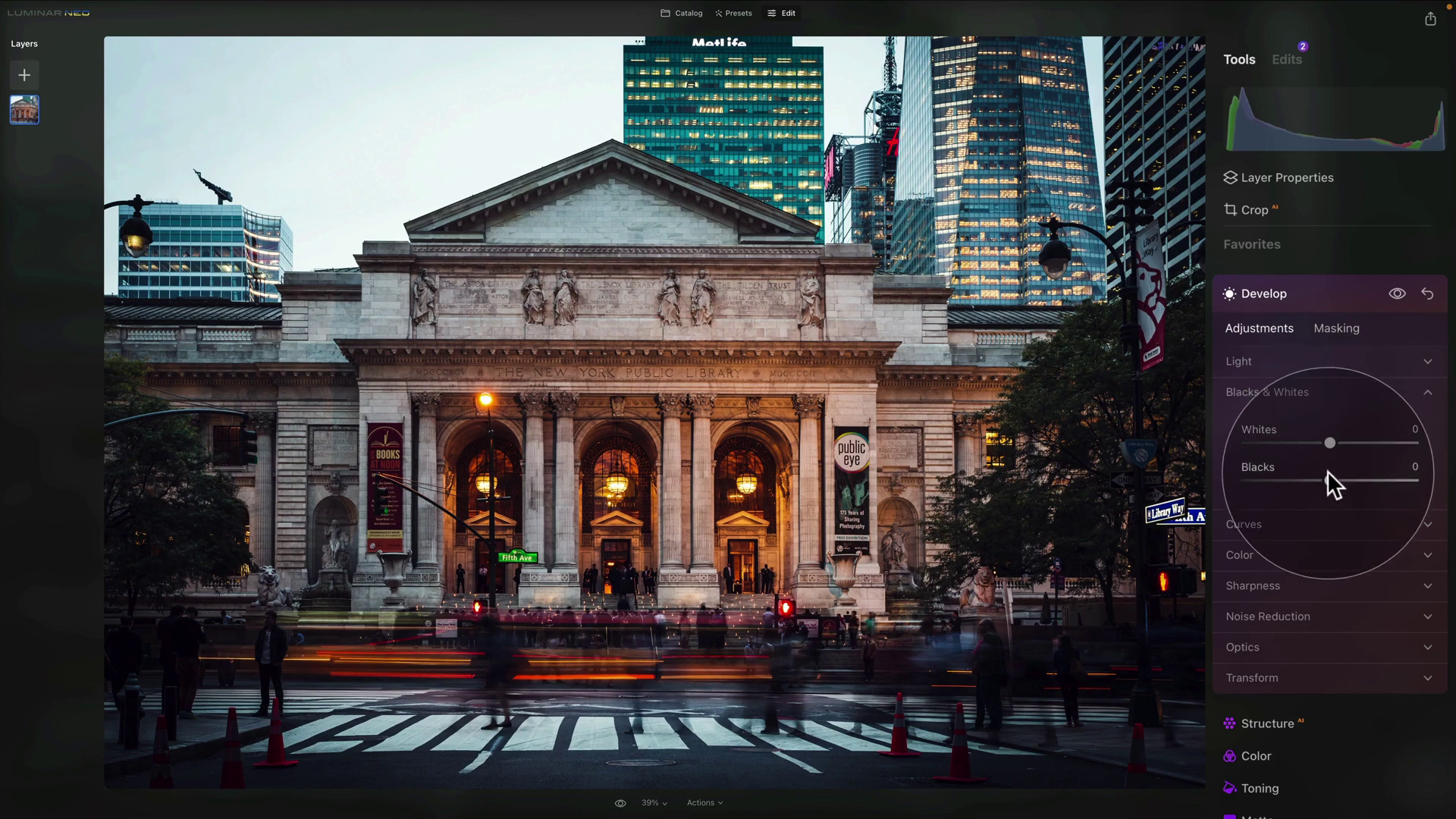
pyautogui.moveTo(1331, 479); pyautogui.dragTo(1320, 478)
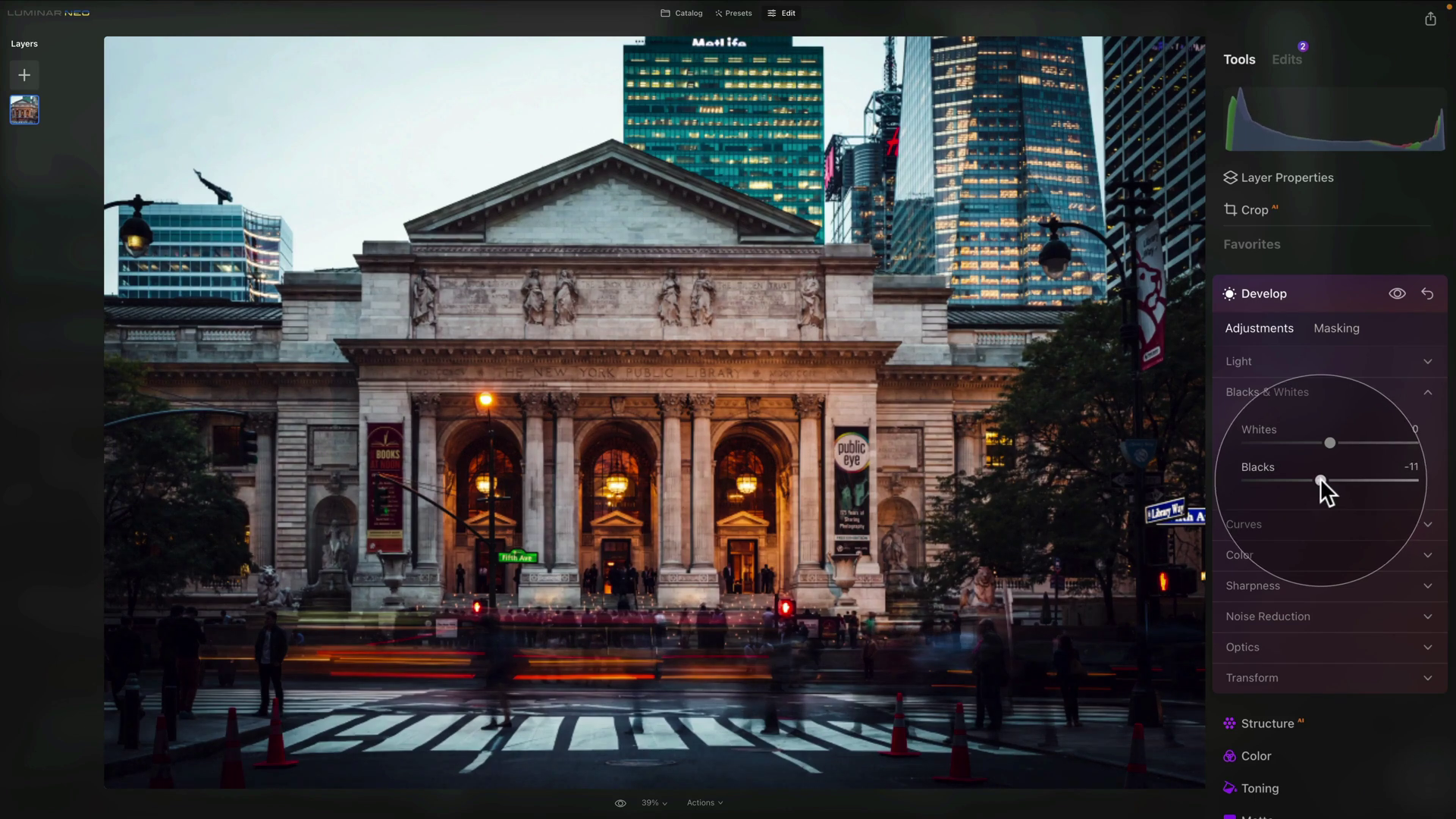
pyautogui.click(1298, 394)
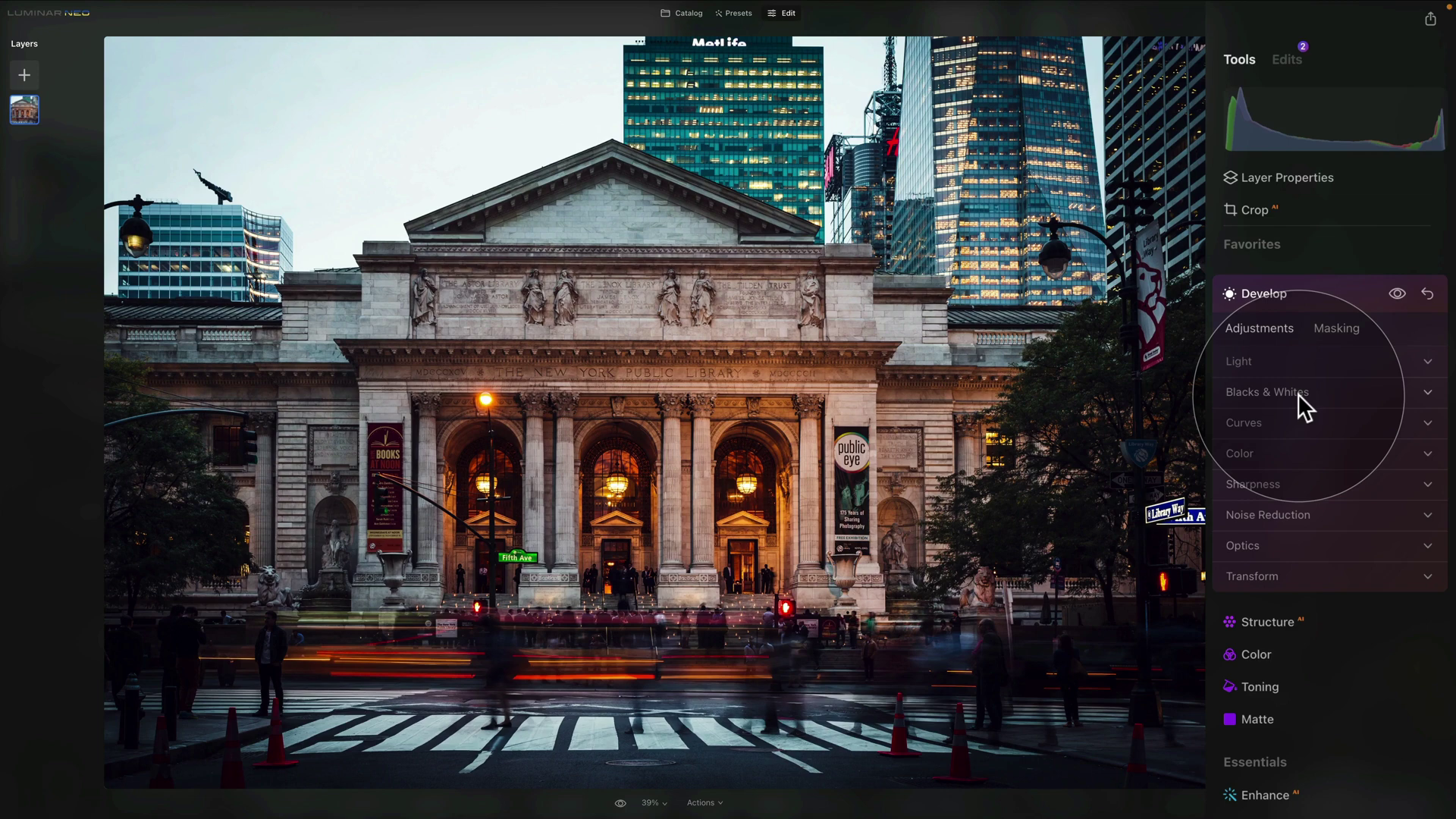
# Step: Set the Structure Amount to 22 on the library photo, then fold Structure away
pyautogui.click(1275, 295)
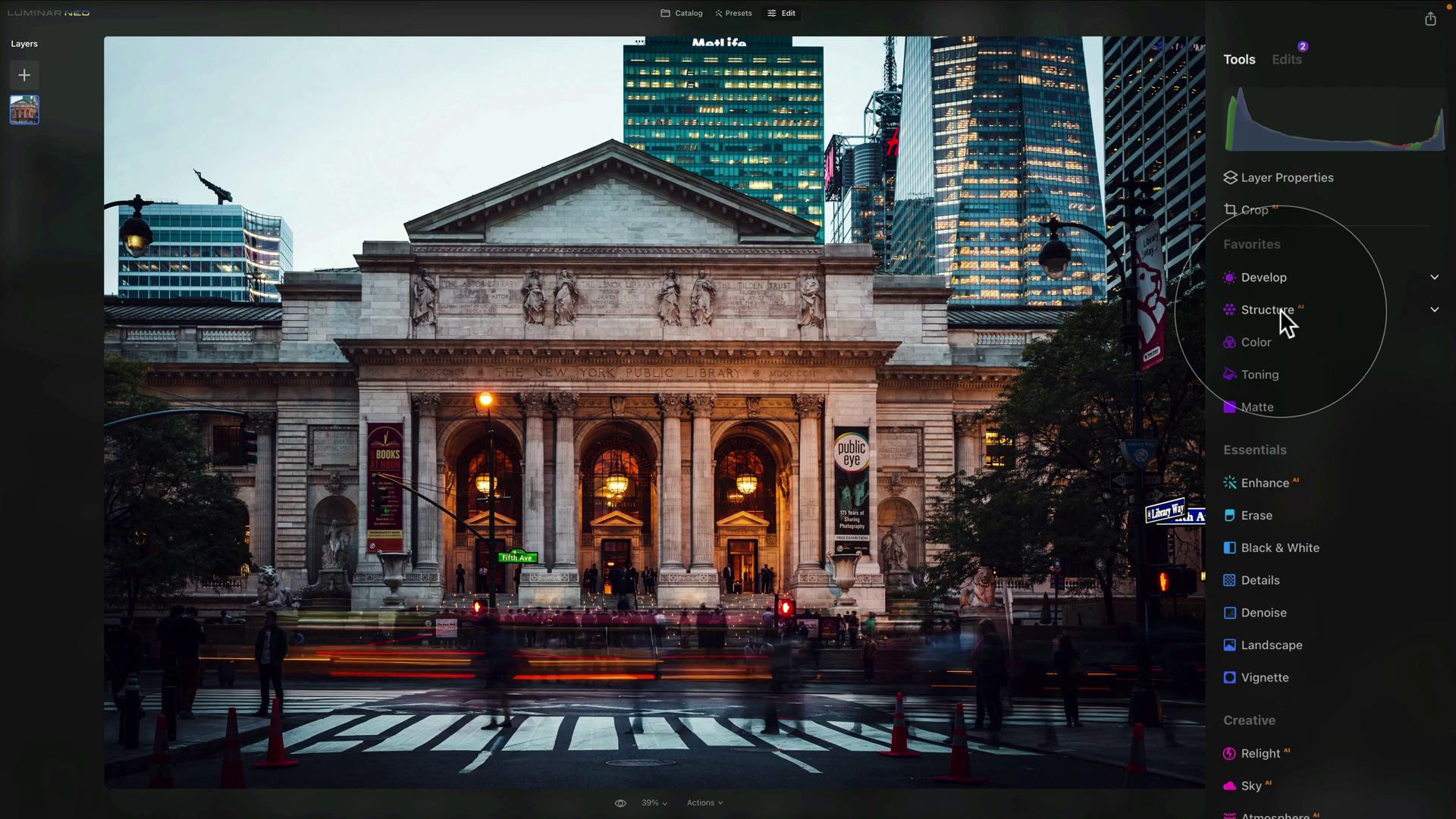
pyautogui.click(1280, 310)
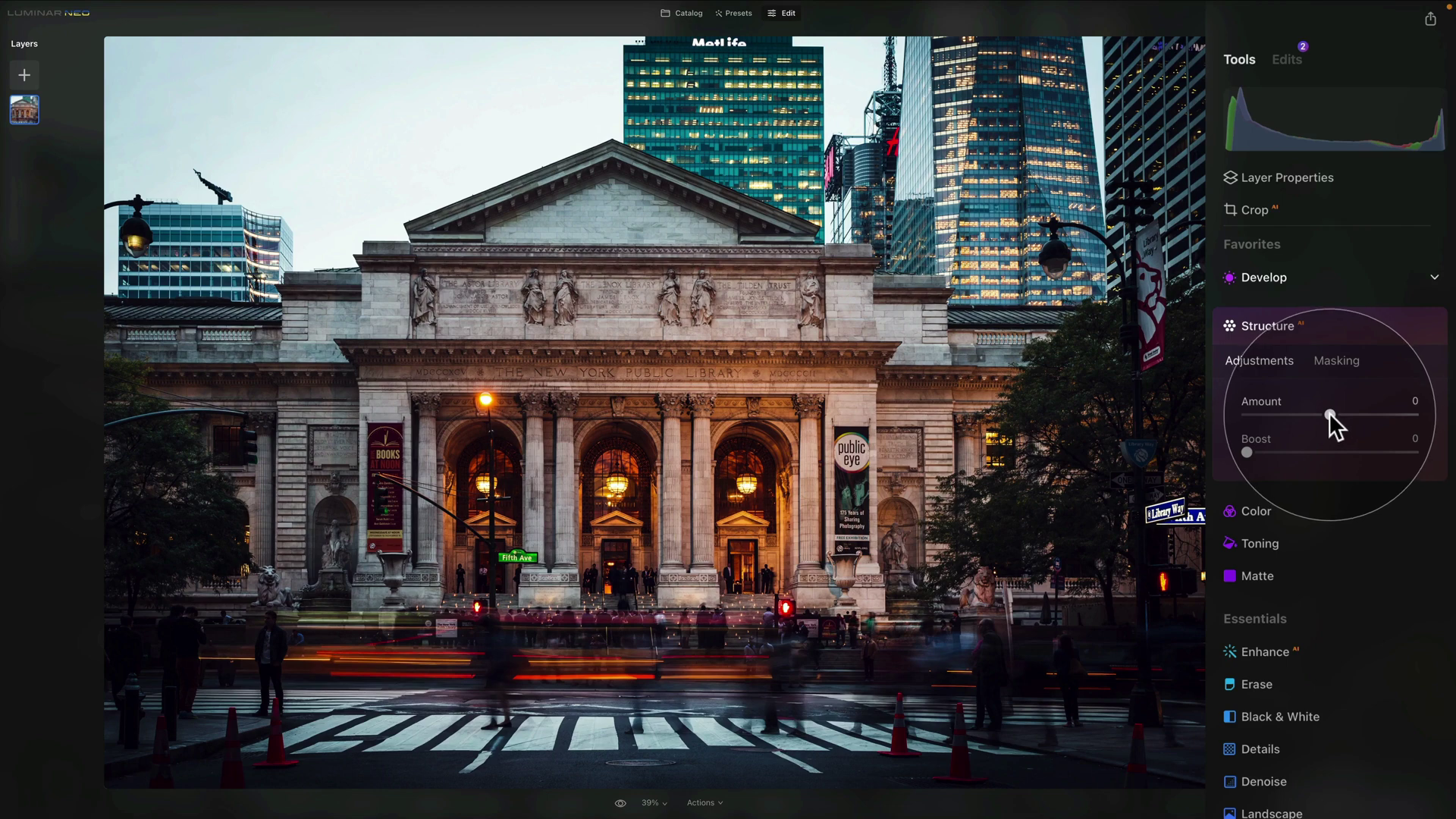
pyautogui.moveTo(1330, 414); pyautogui.dragTo(1350, 416)
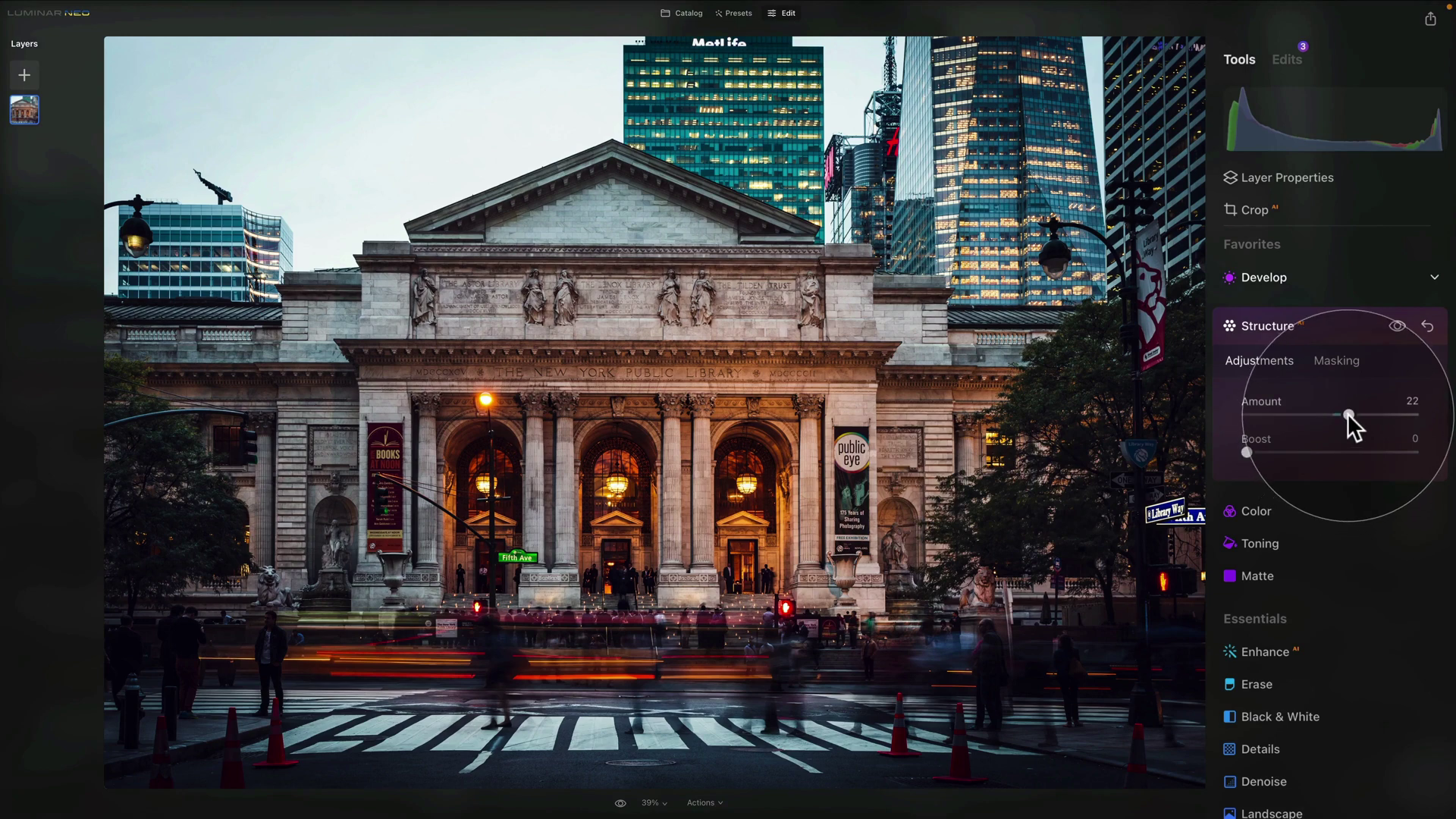
pyautogui.click(1289, 326)
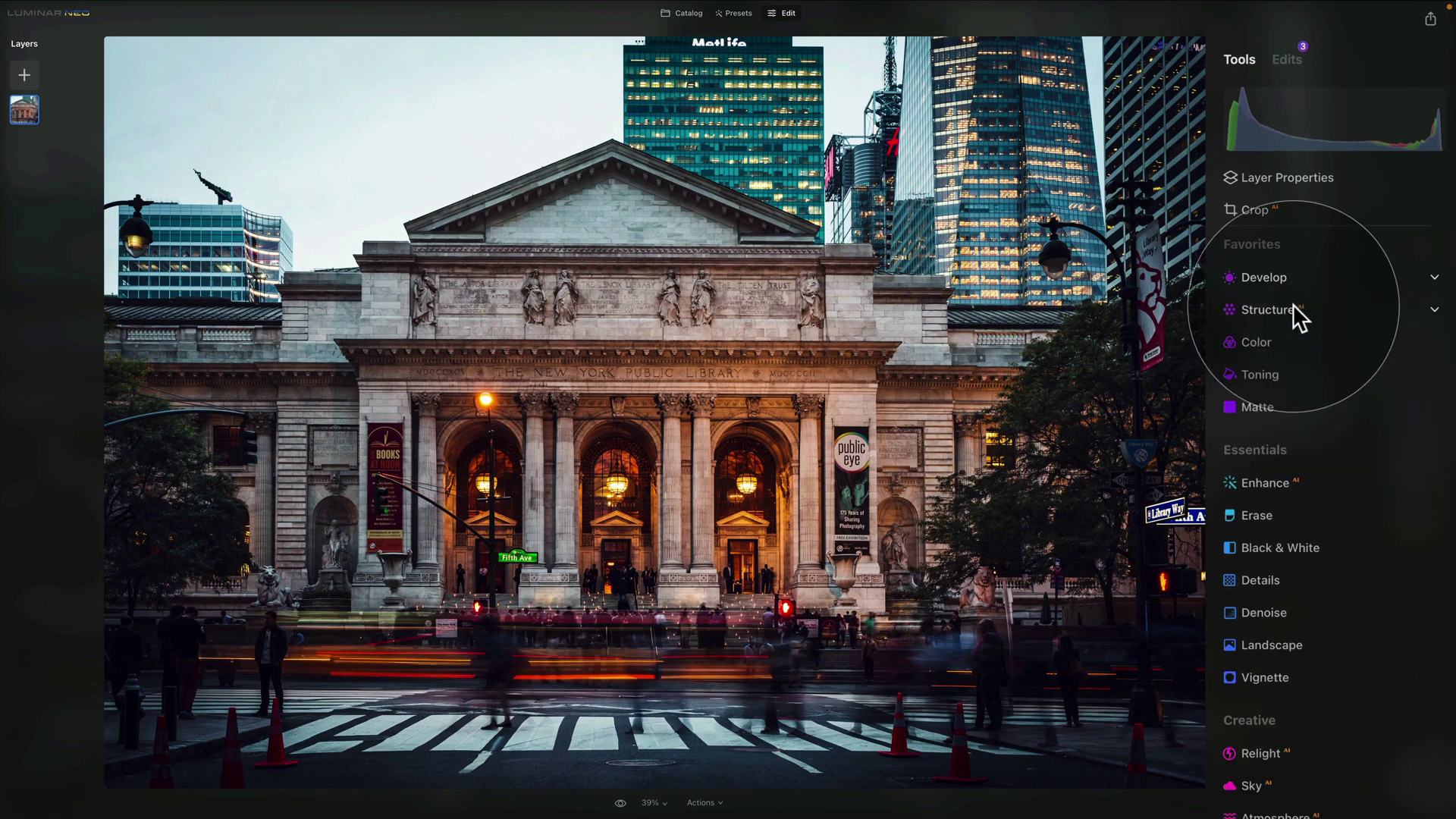
# Step: Expand Color's HSL section and show its Hue/Saturation/Luminance mode list
pyautogui.click(1267, 340)
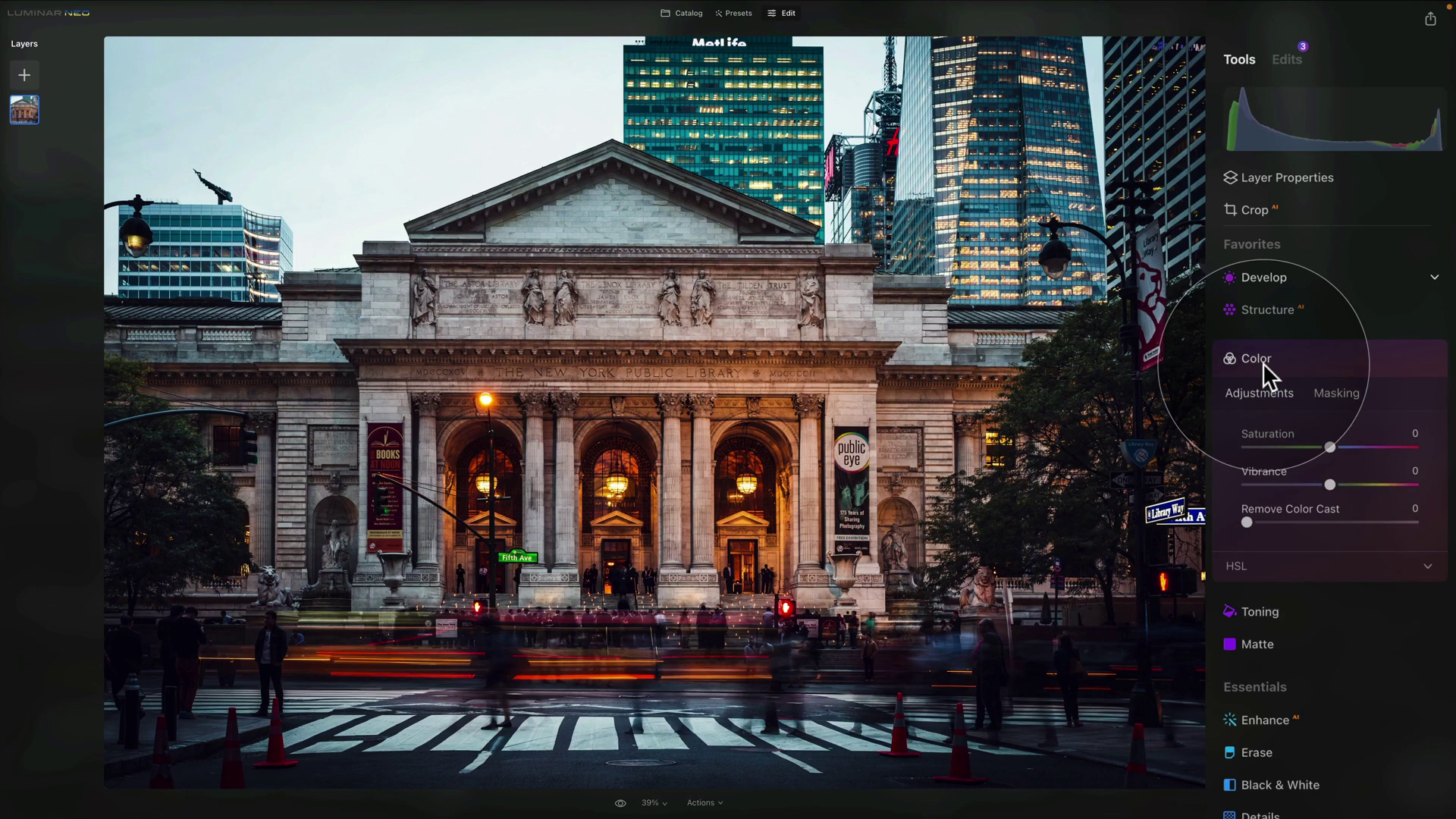
pyautogui.click(1274, 566)
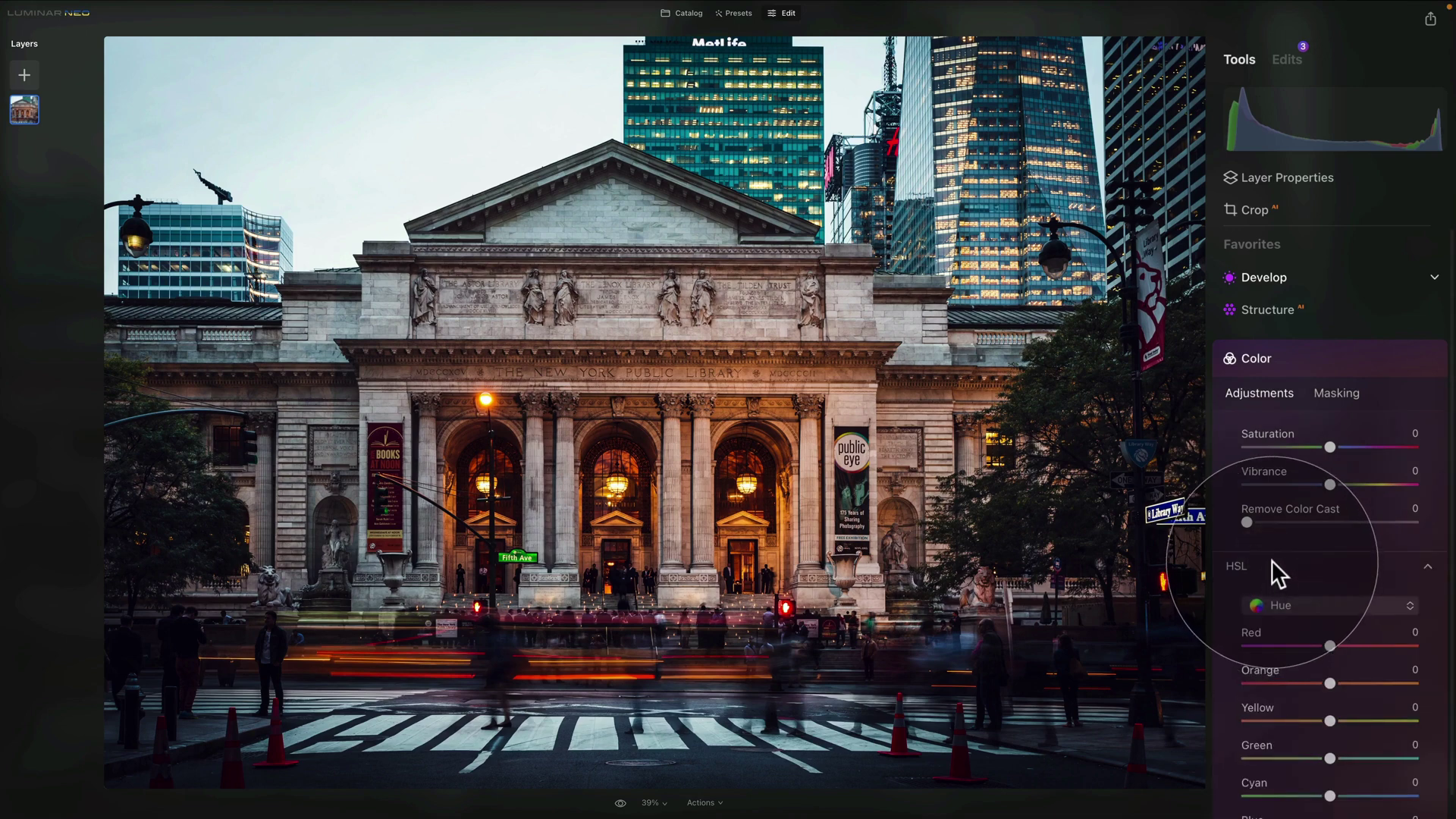
pyautogui.scroll(-3, 1272, 559)
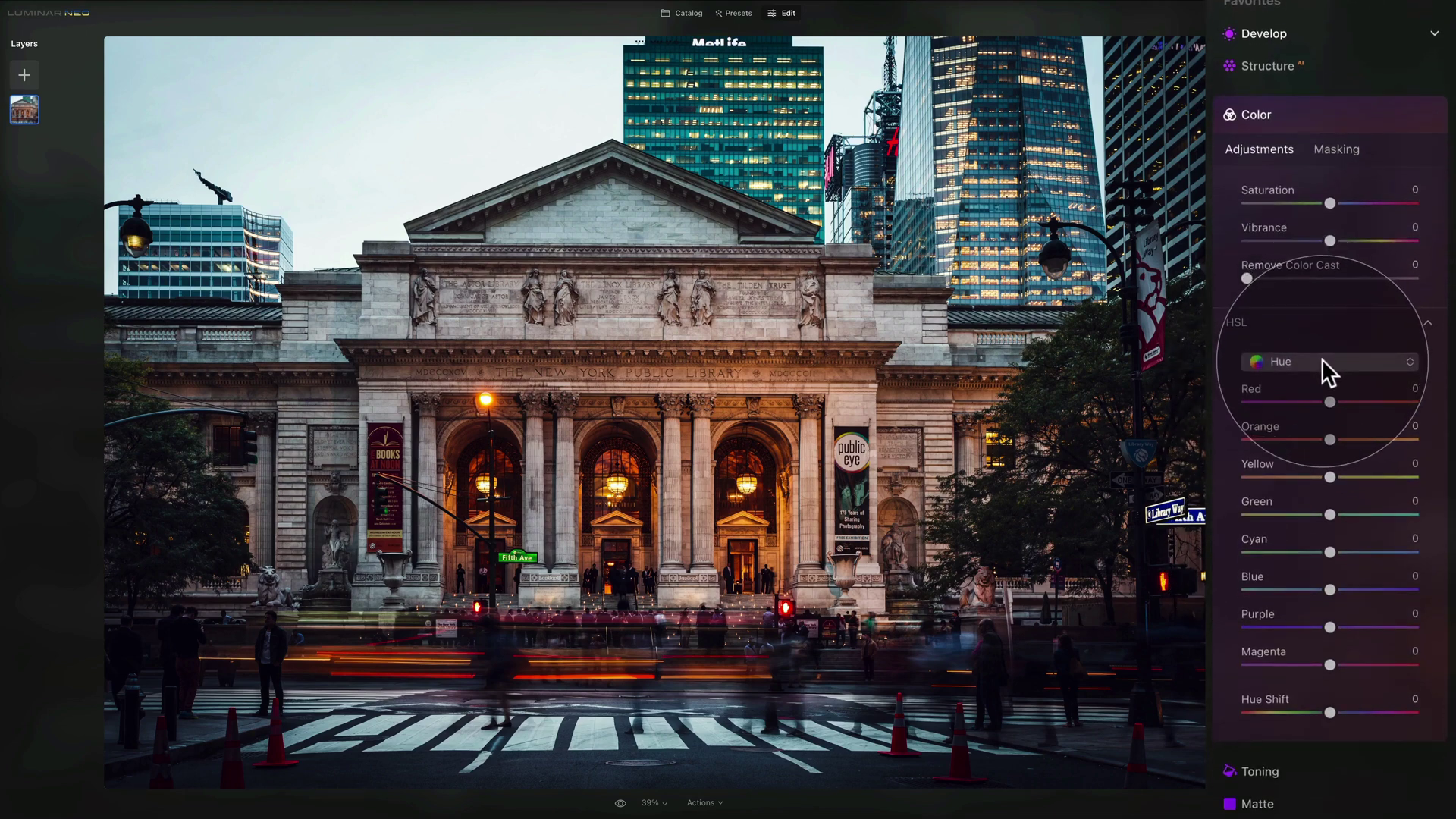
pyautogui.click(1322, 360)
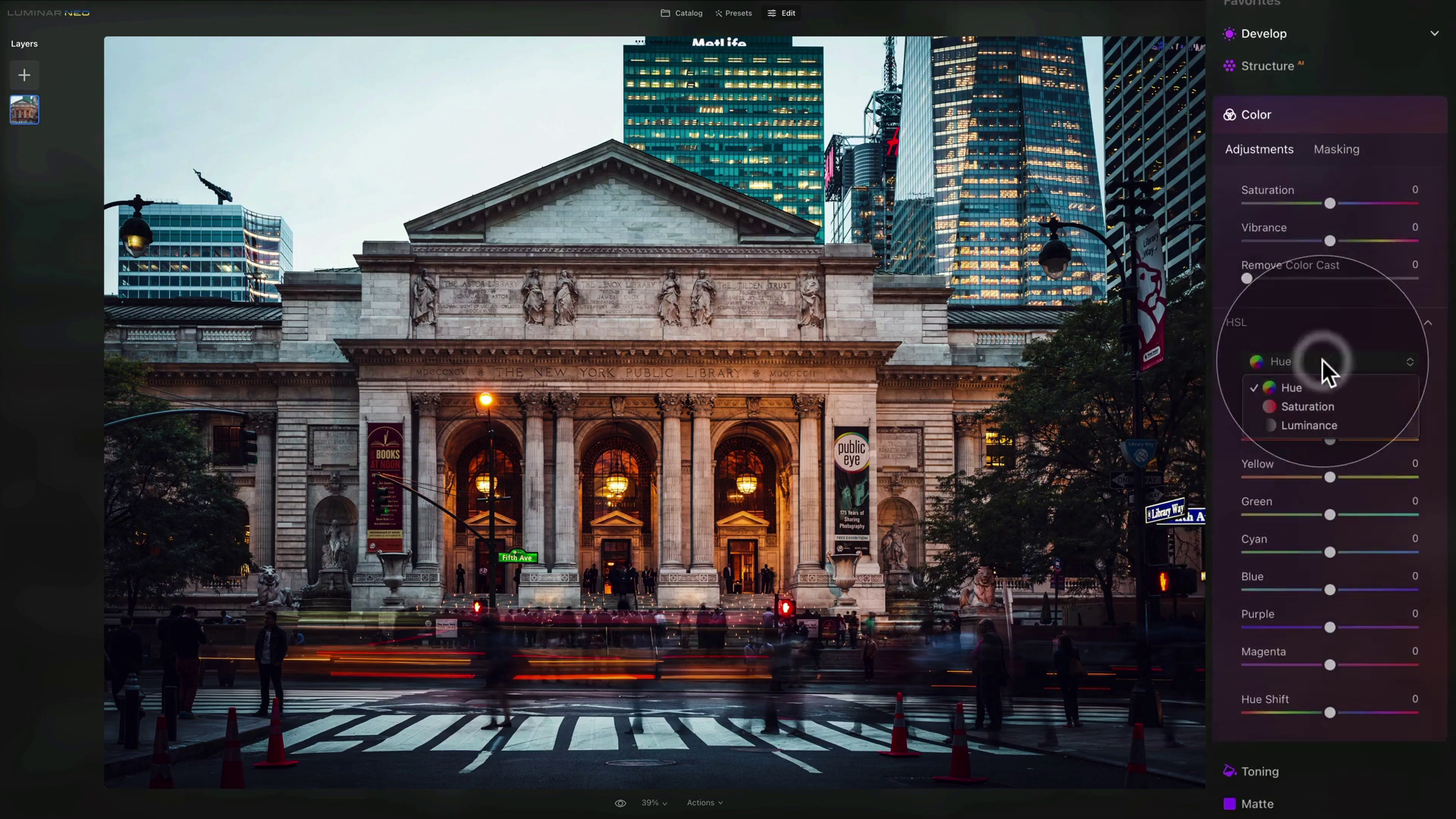
# Step: Switch HSL to Saturation and drop Green -75, Cyan -70, Blue -73, Purple -73, Magenta -72
pyautogui.click(1353, 406)
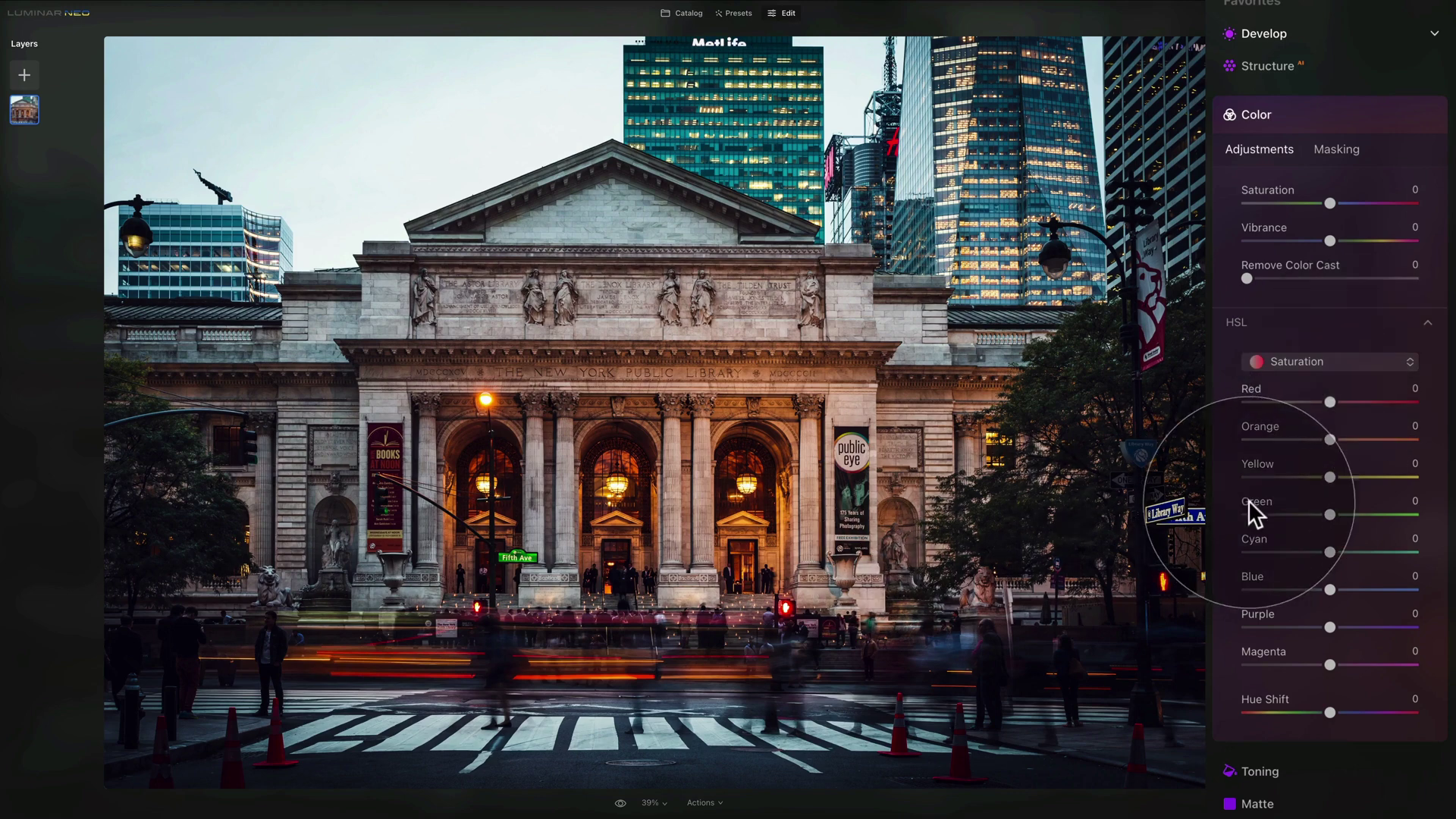
pyautogui.click(1330, 514)
pyautogui.moveTo(1313, 511); pyautogui.dragTo(1260, 513)
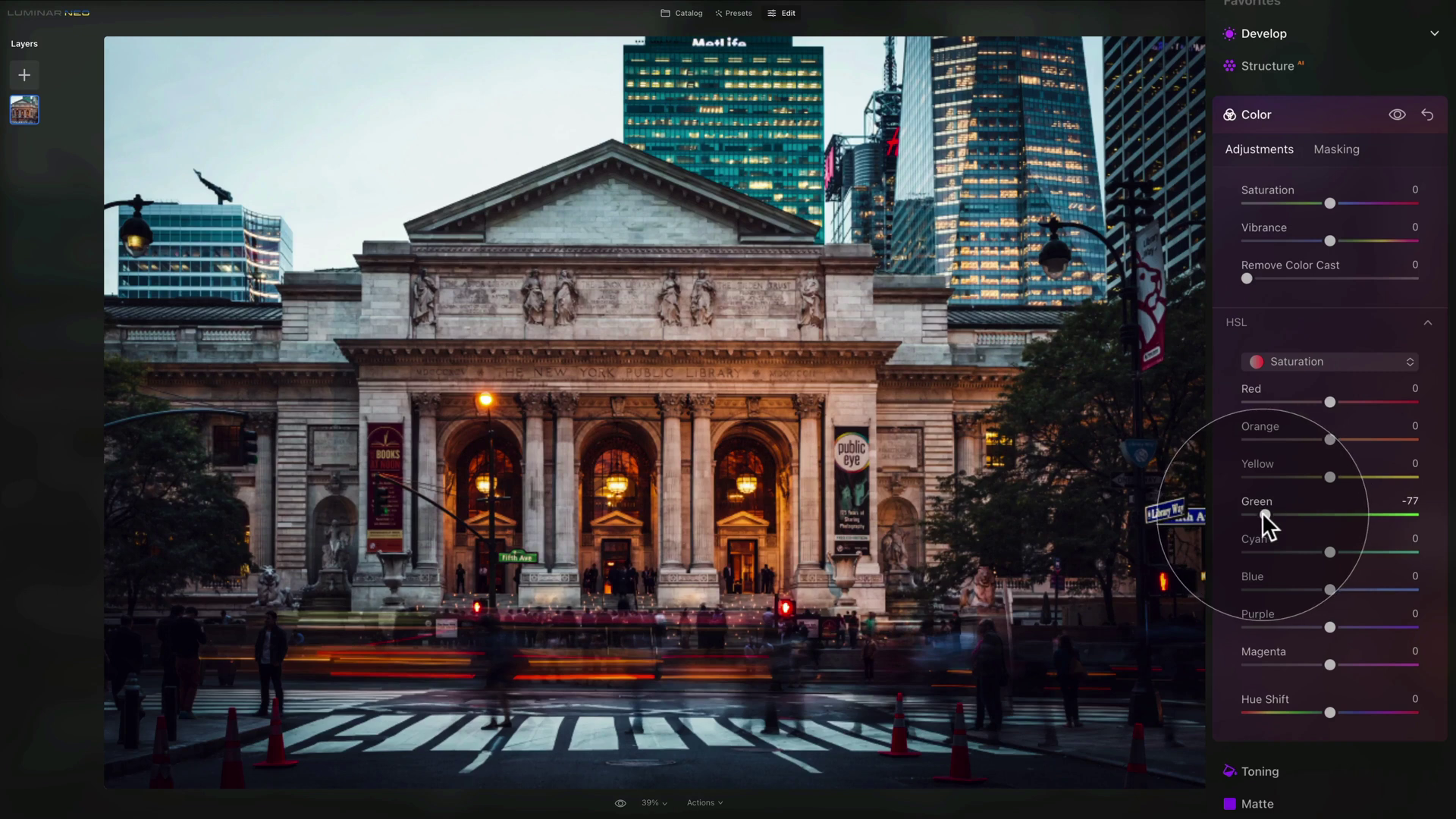
pyautogui.click(1268, 551)
pyautogui.click(1268, 589)
pyautogui.click(1268, 626)
pyautogui.click(1268, 664)
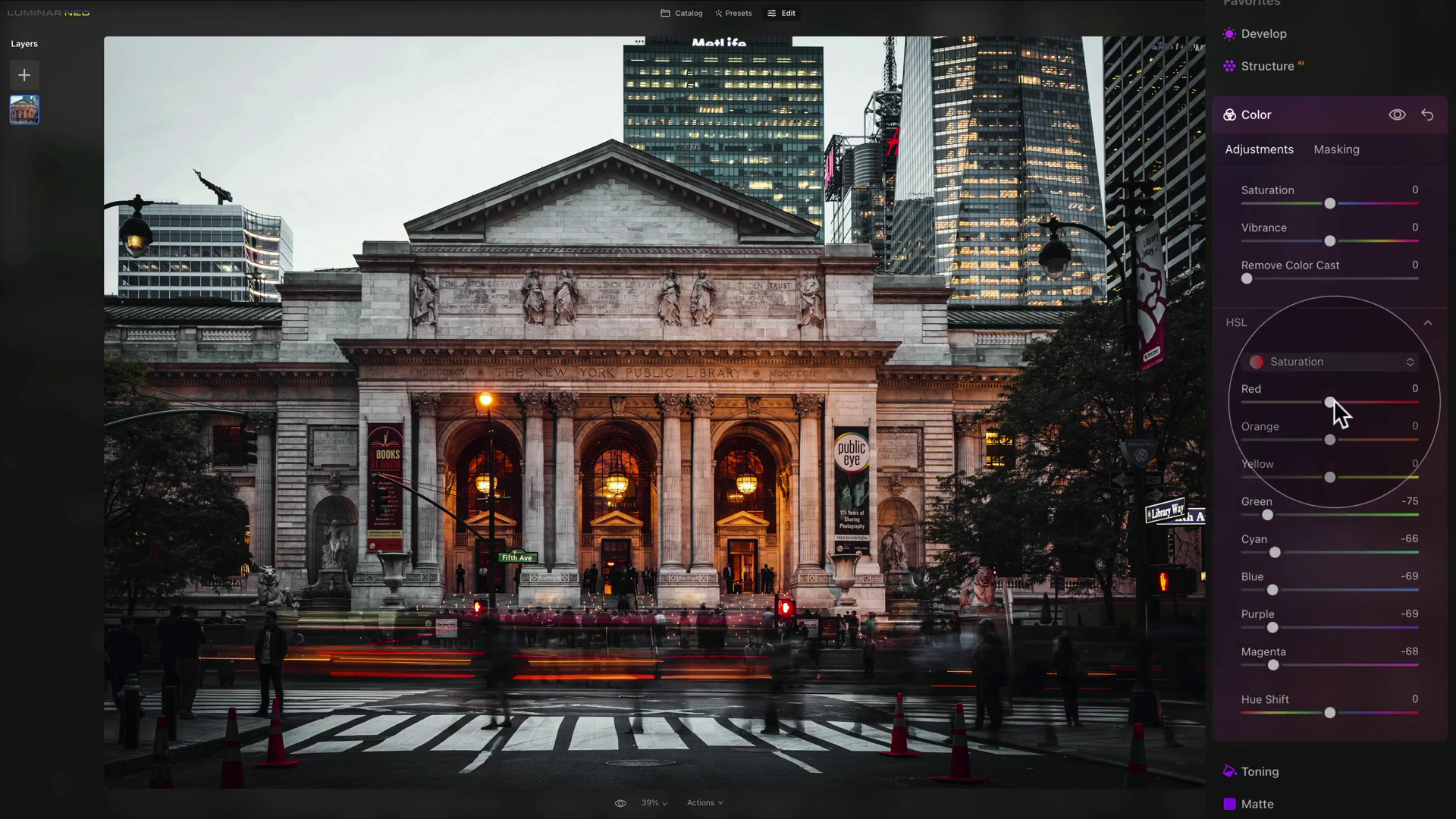
# Step: Boost Red 16, Orange 14 and Yellow 10, and fine-tune the cyan desaturation
pyautogui.moveTo(1332, 399); pyautogui.dragTo(1341, 440)
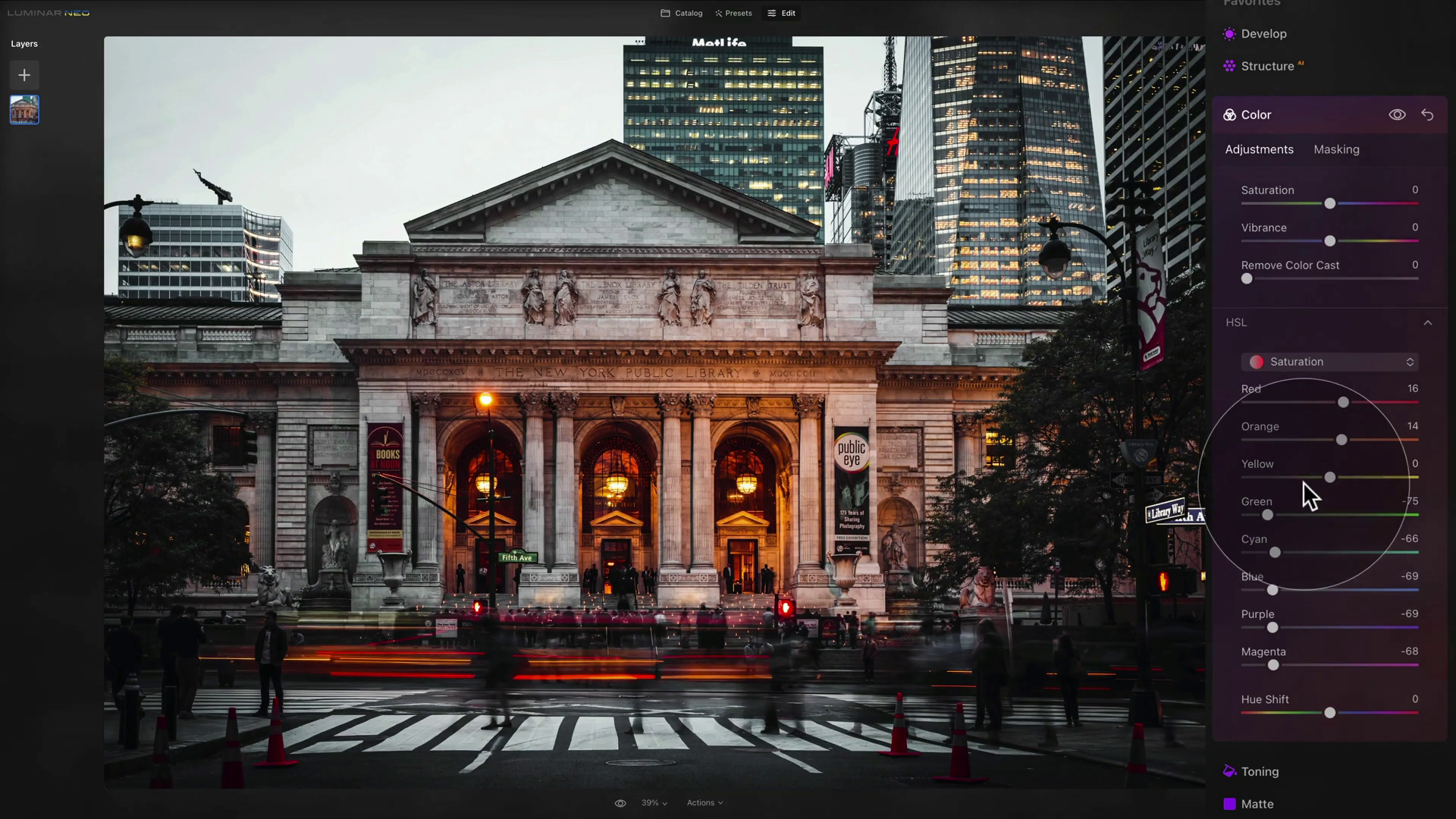
pyautogui.moveTo(1329, 478); pyautogui.dragTo(1340, 478)
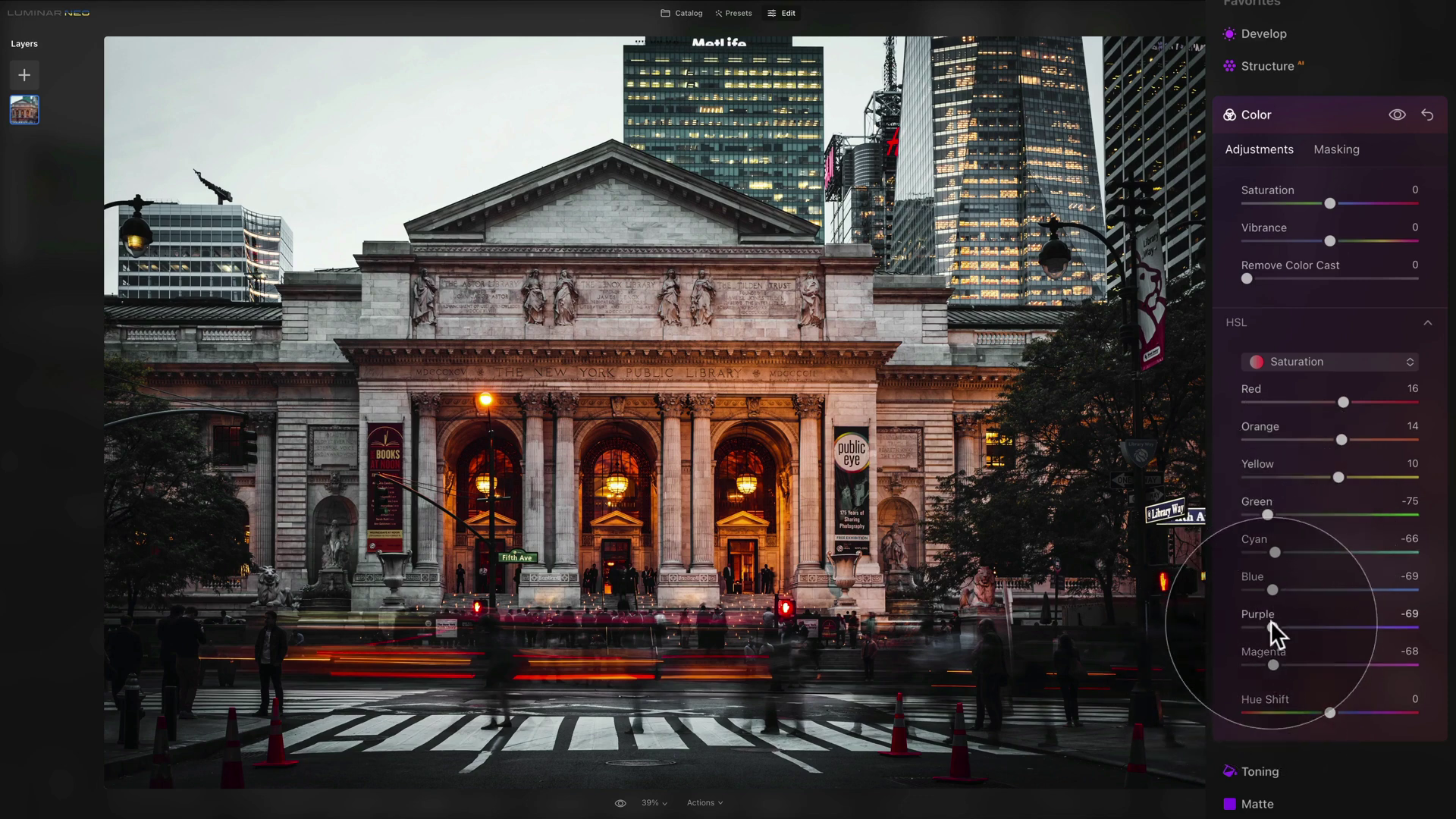
pyautogui.moveTo(1273, 554); pyautogui.dragTo(1269, 665)
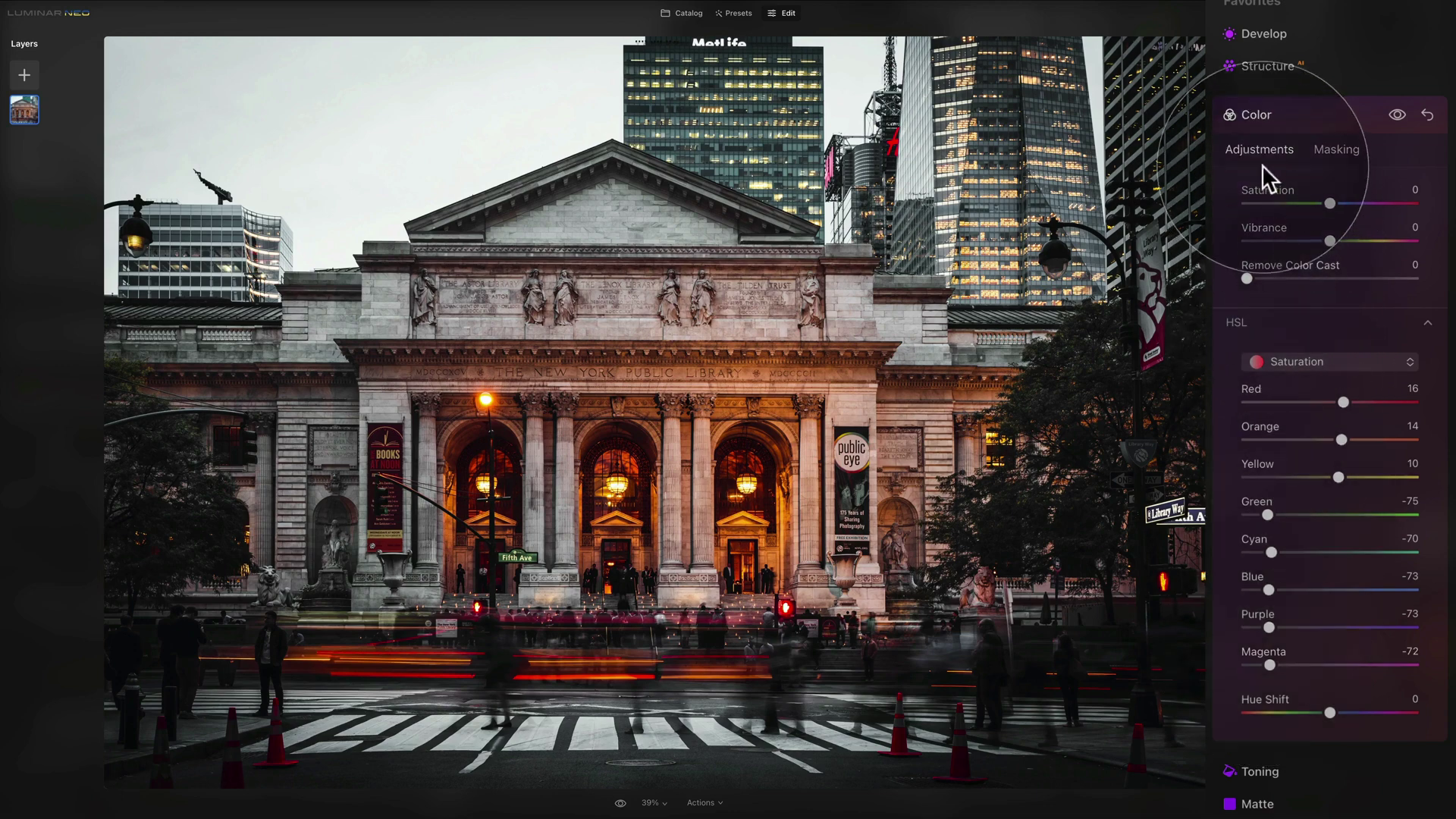
# Step: Tone the highlights at Toning Amount 100 with Hue 19 and Saturation 17
pyautogui.click(1272, 114)
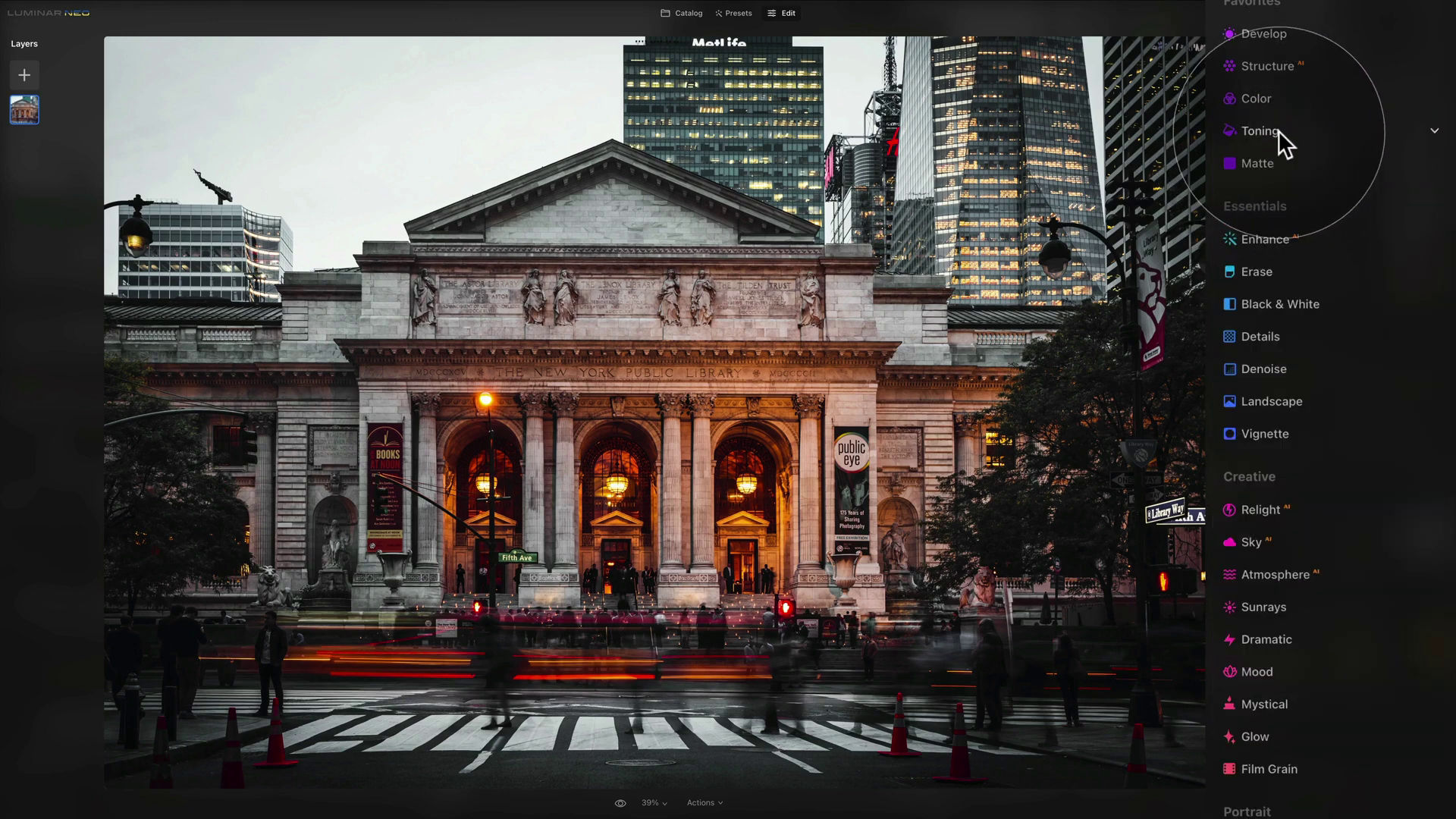
pyautogui.click(1262, 131)
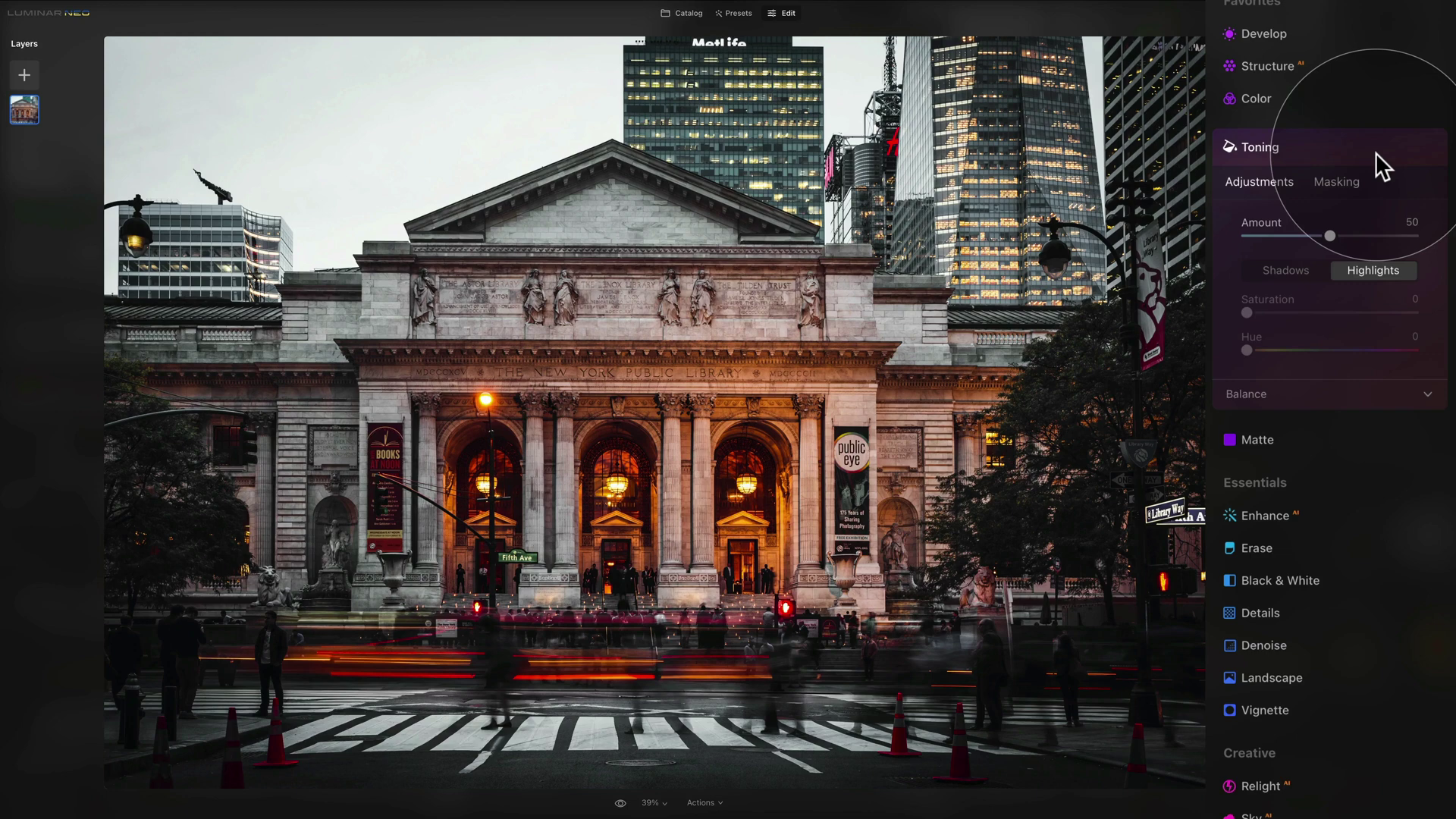
pyautogui.moveTo(1332, 235); pyautogui.dragTo(1351, 237)
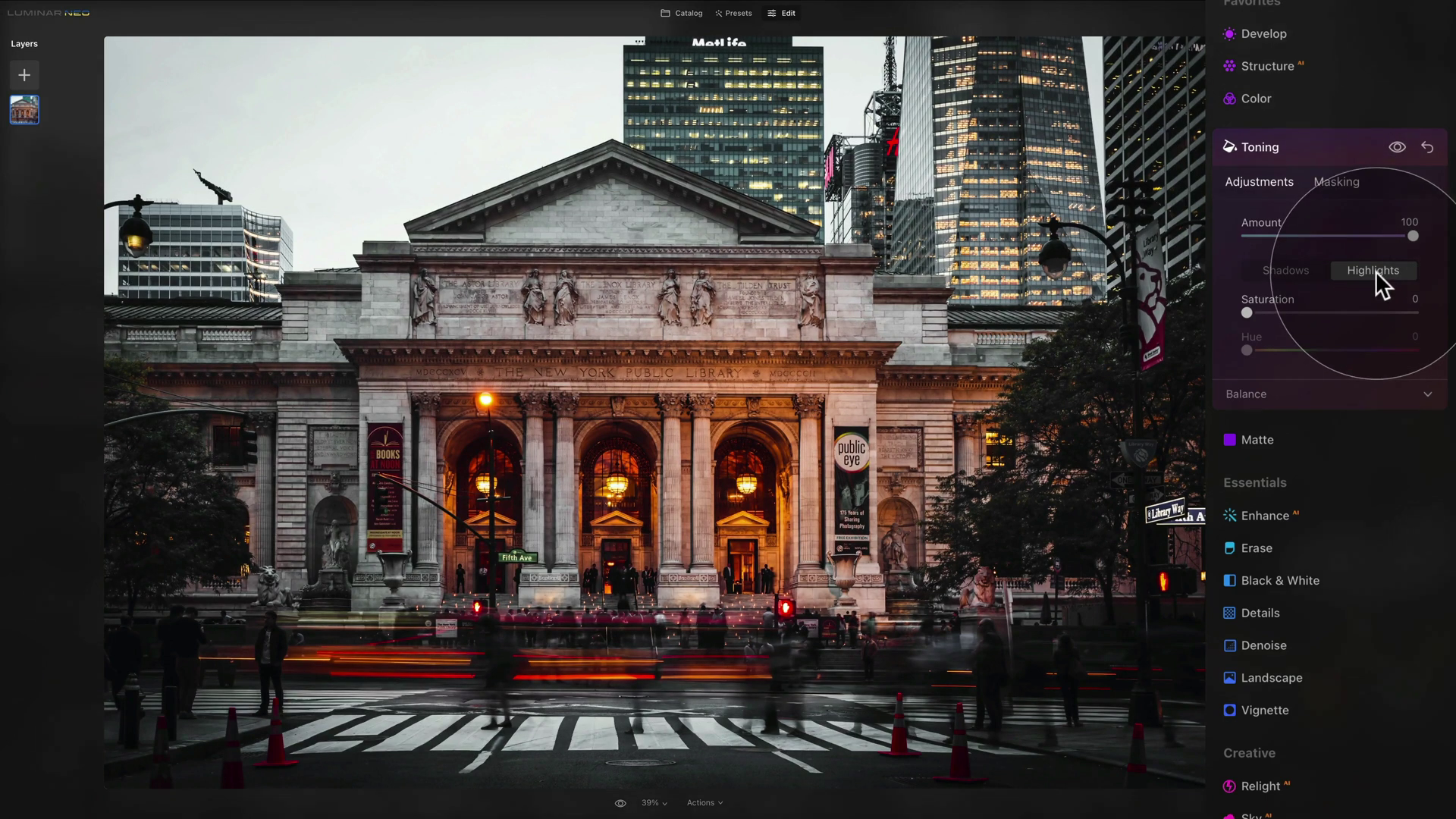
pyautogui.click(1290, 272)
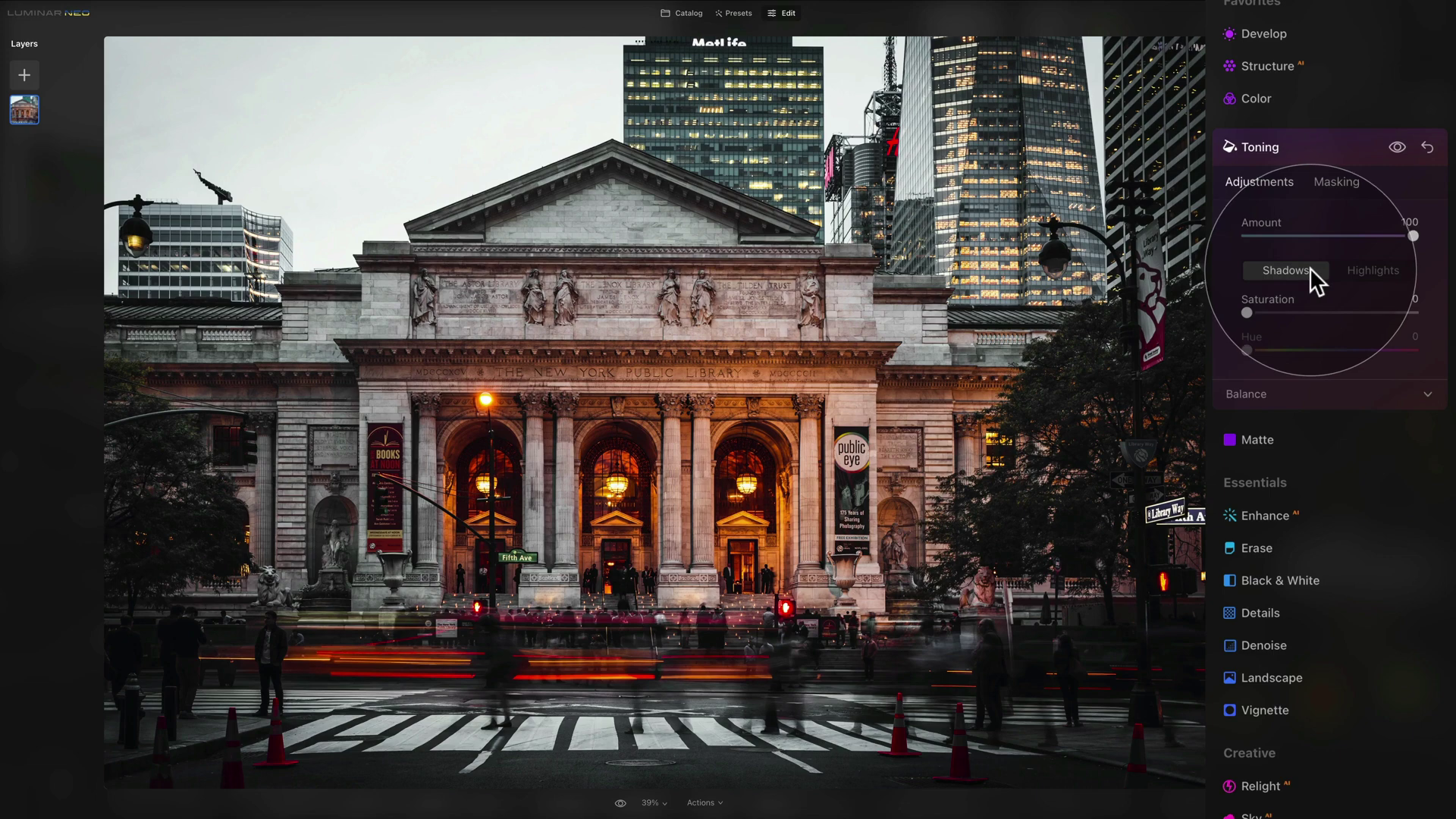
pyautogui.click(1369, 276)
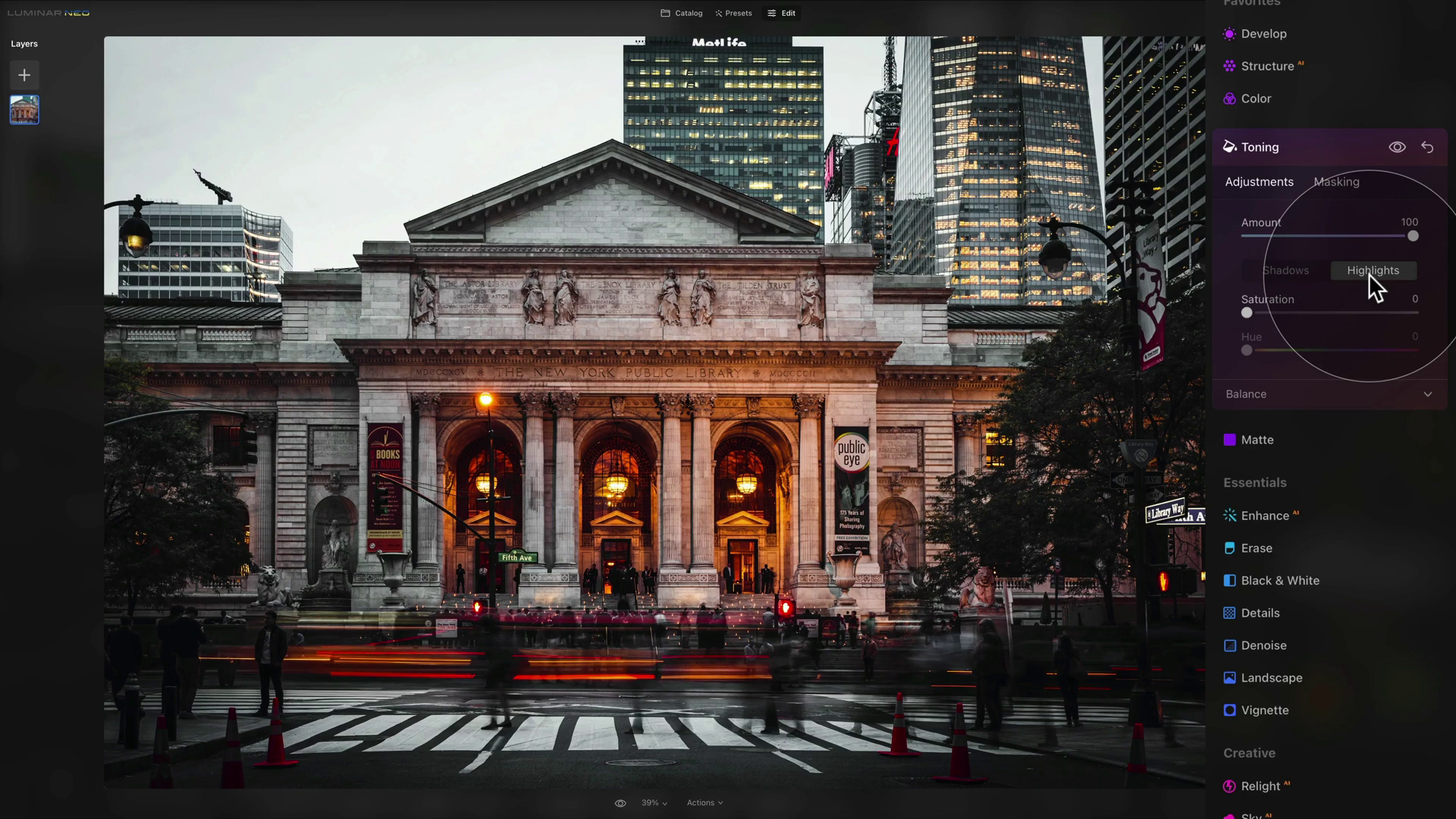
pyautogui.moveTo(1249, 312); pyautogui.dragTo(1417, 313)
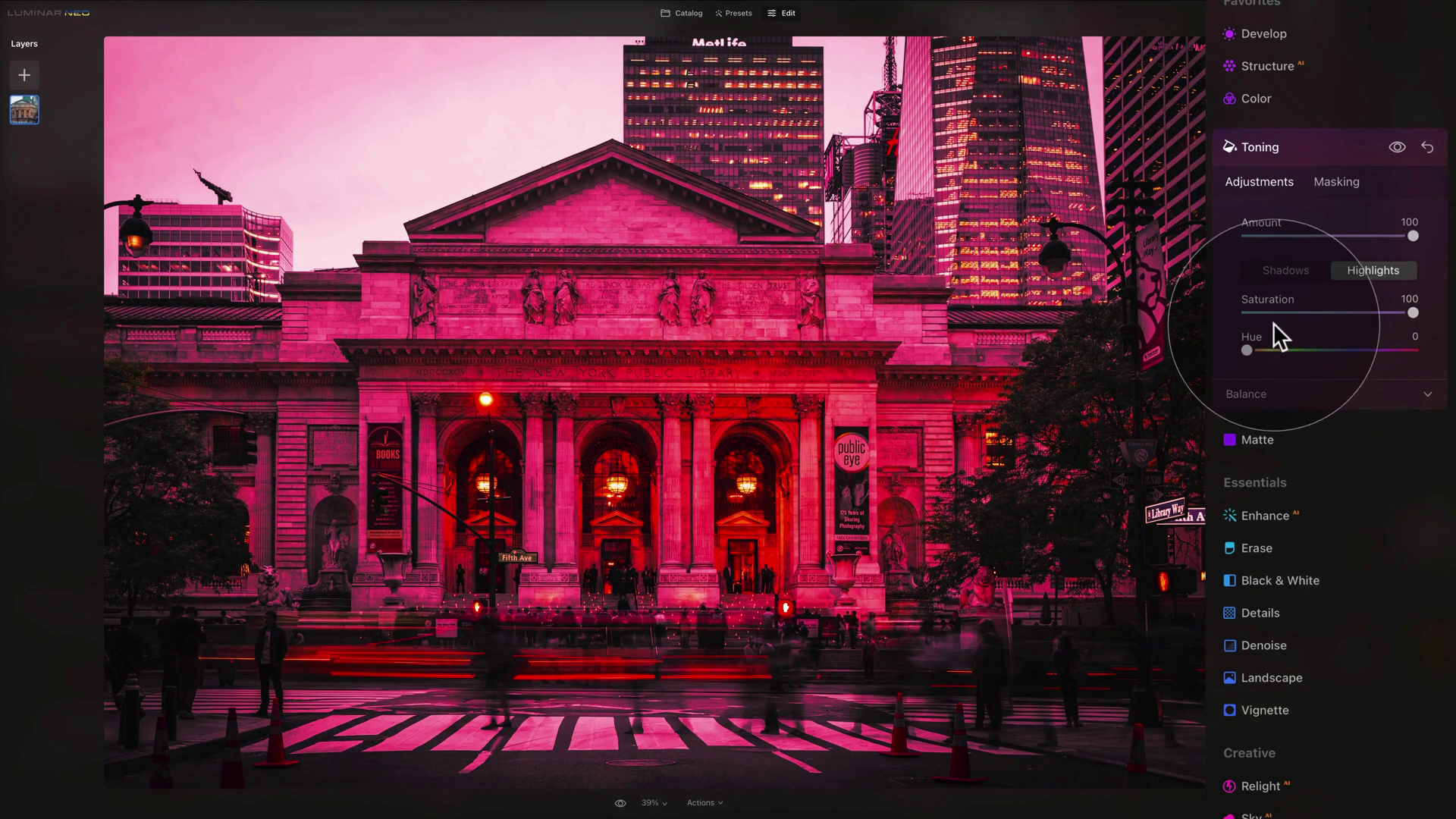
pyautogui.moveTo(1245, 347); pyautogui.dragTo(1255, 349)
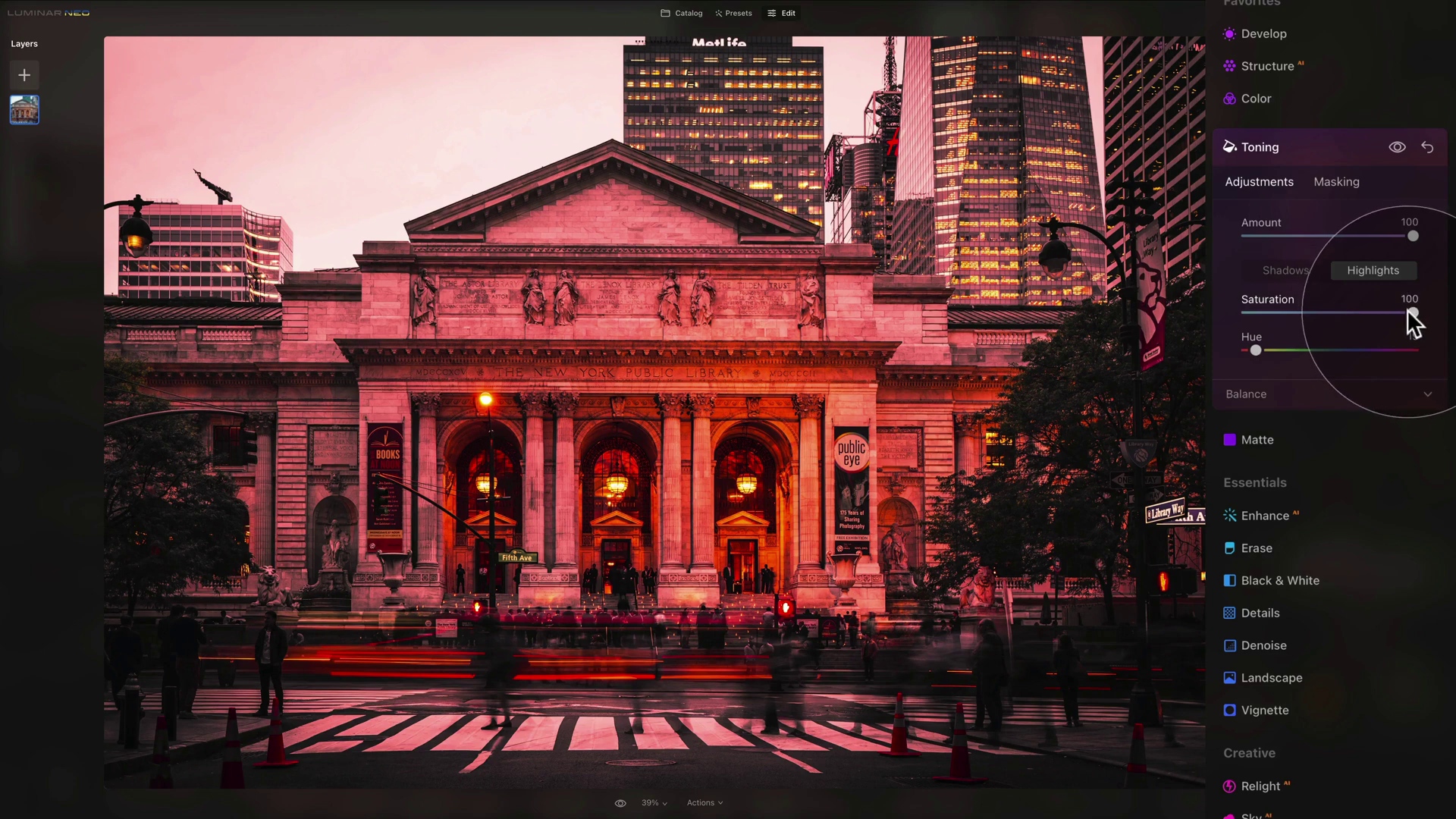
pyautogui.moveTo(1411, 311); pyautogui.dragTo(1269, 311)
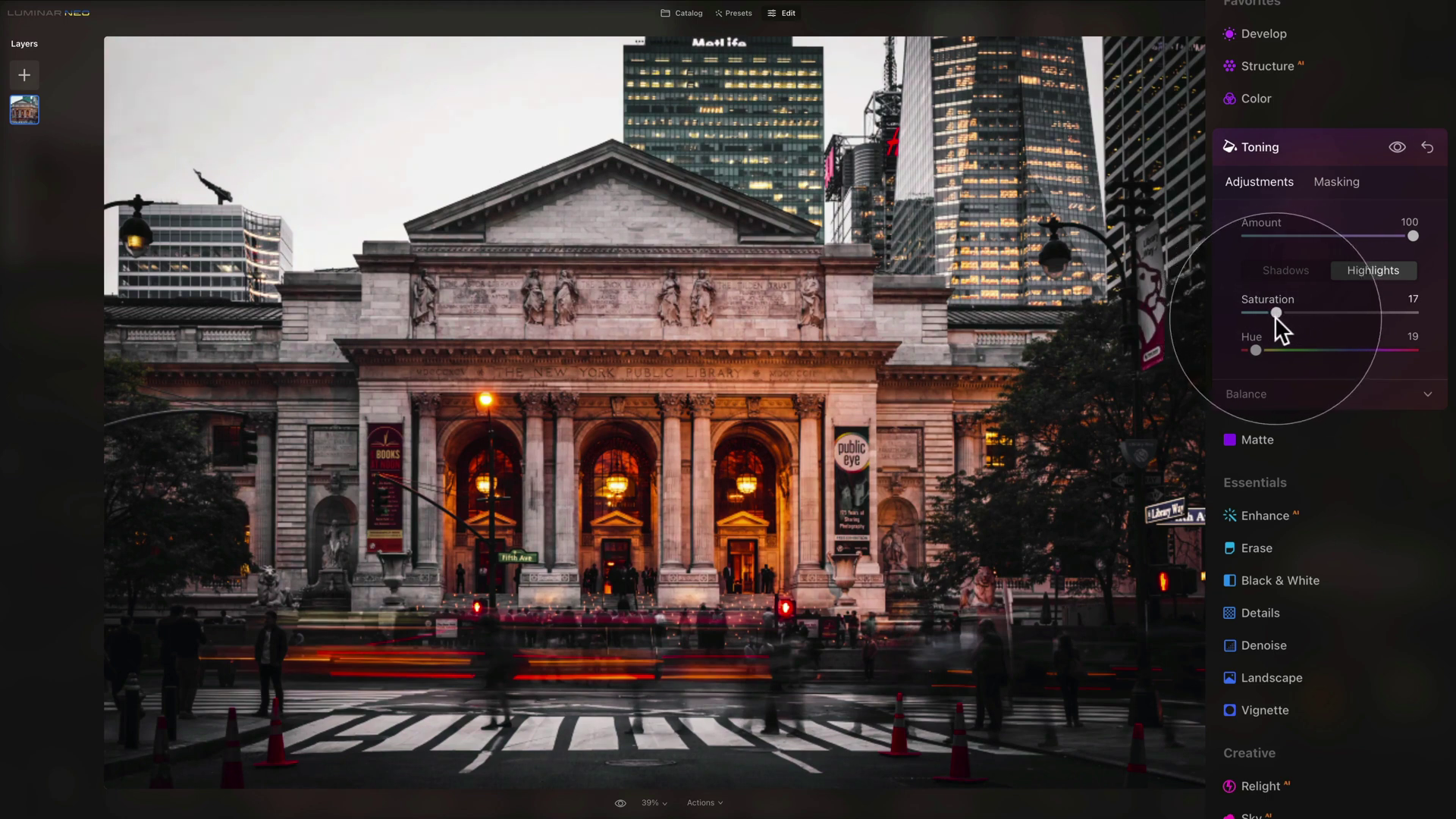
pyautogui.click(1276, 317)
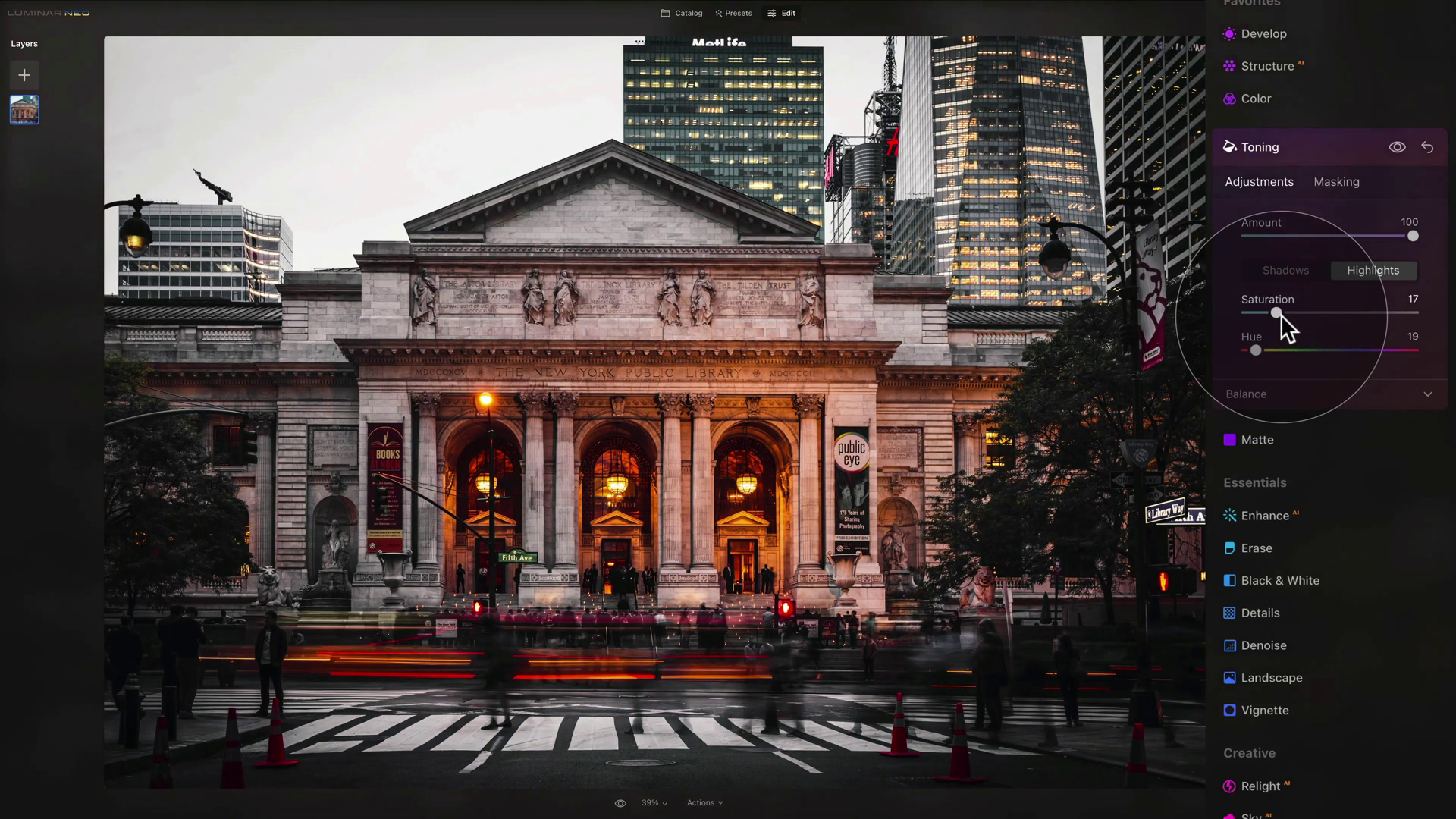
# Step: Tint the shadows teal with Toning Hue 175 and Saturation 28
pyautogui.click(1359, 268)
pyautogui.click(1270, 274)
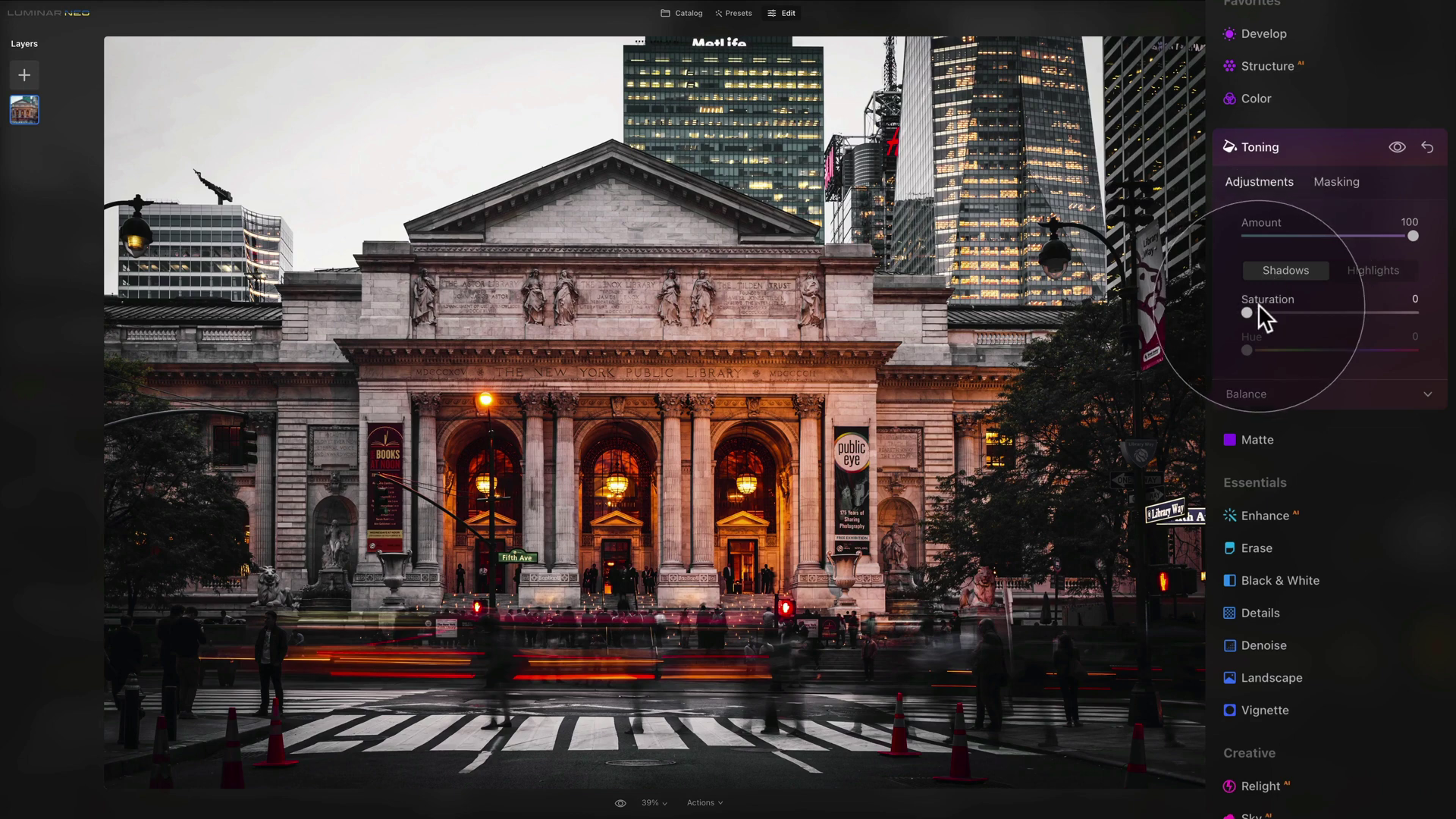
pyautogui.moveTo(1250, 311); pyautogui.dragTo(1414, 313)
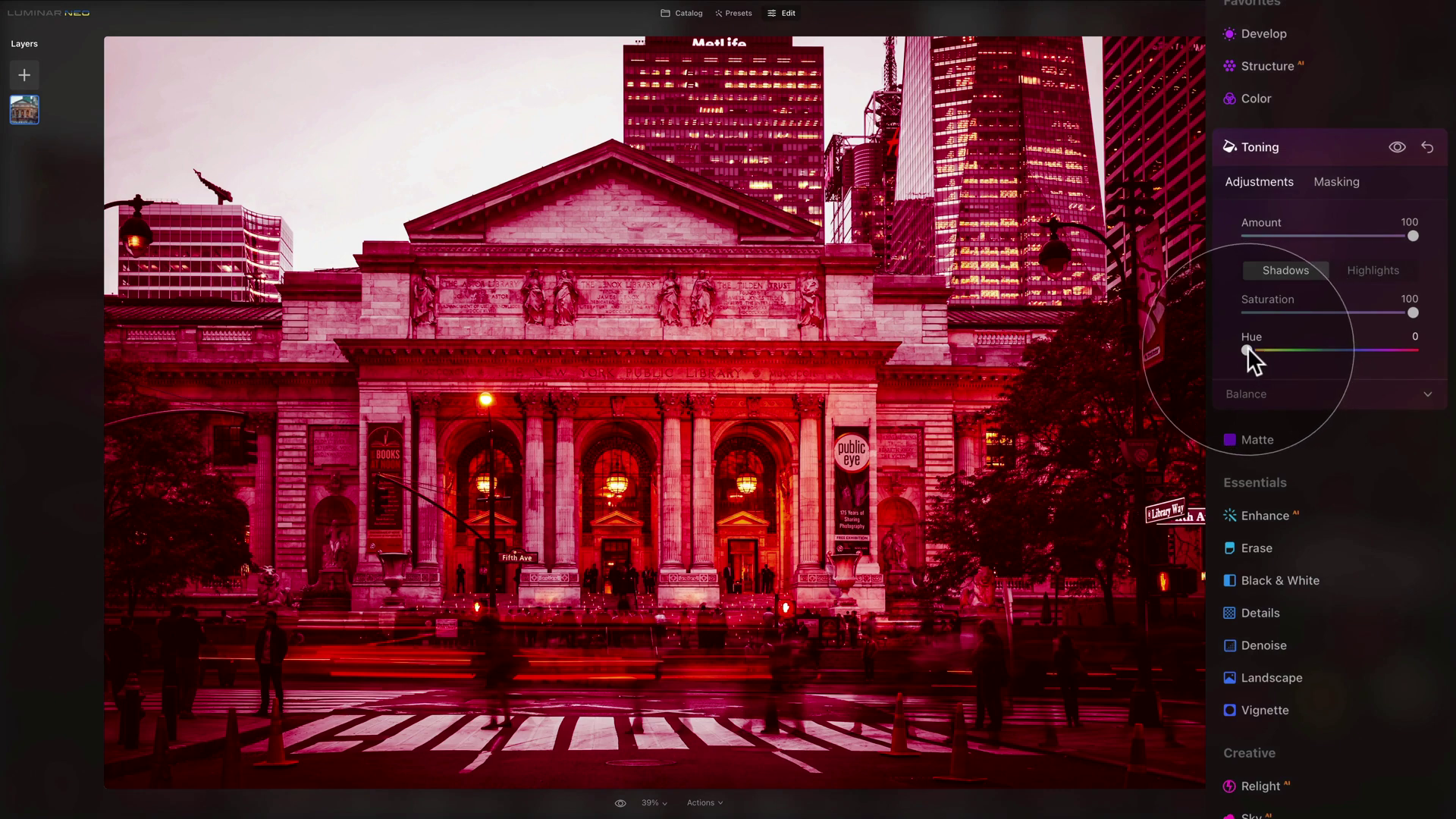
pyautogui.moveTo(1249, 347); pyautogui.dragTo(1335, 349)
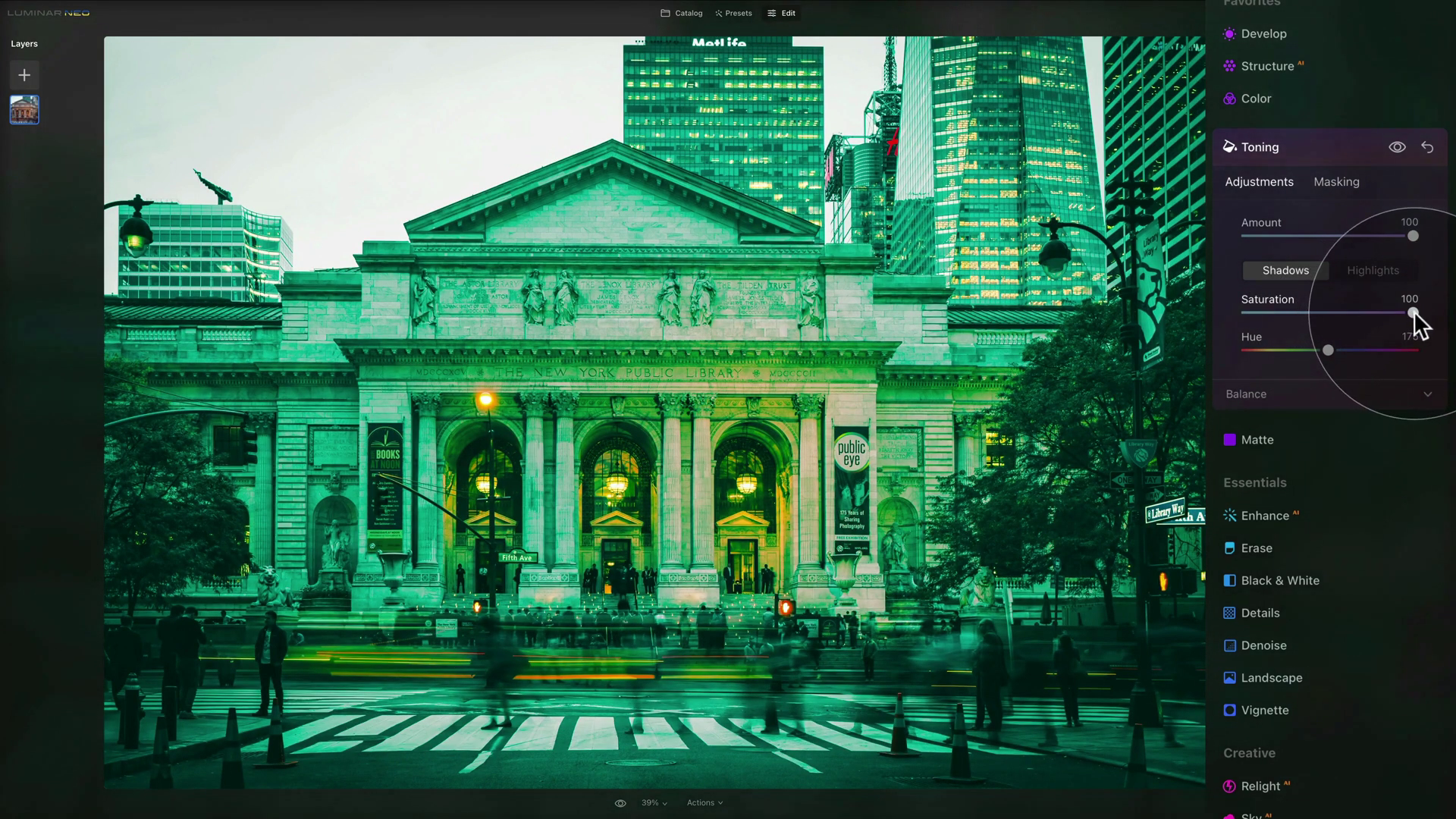
pyautogui.moveTo(1411, 312); pyautogui.dragTo(1290, 312)
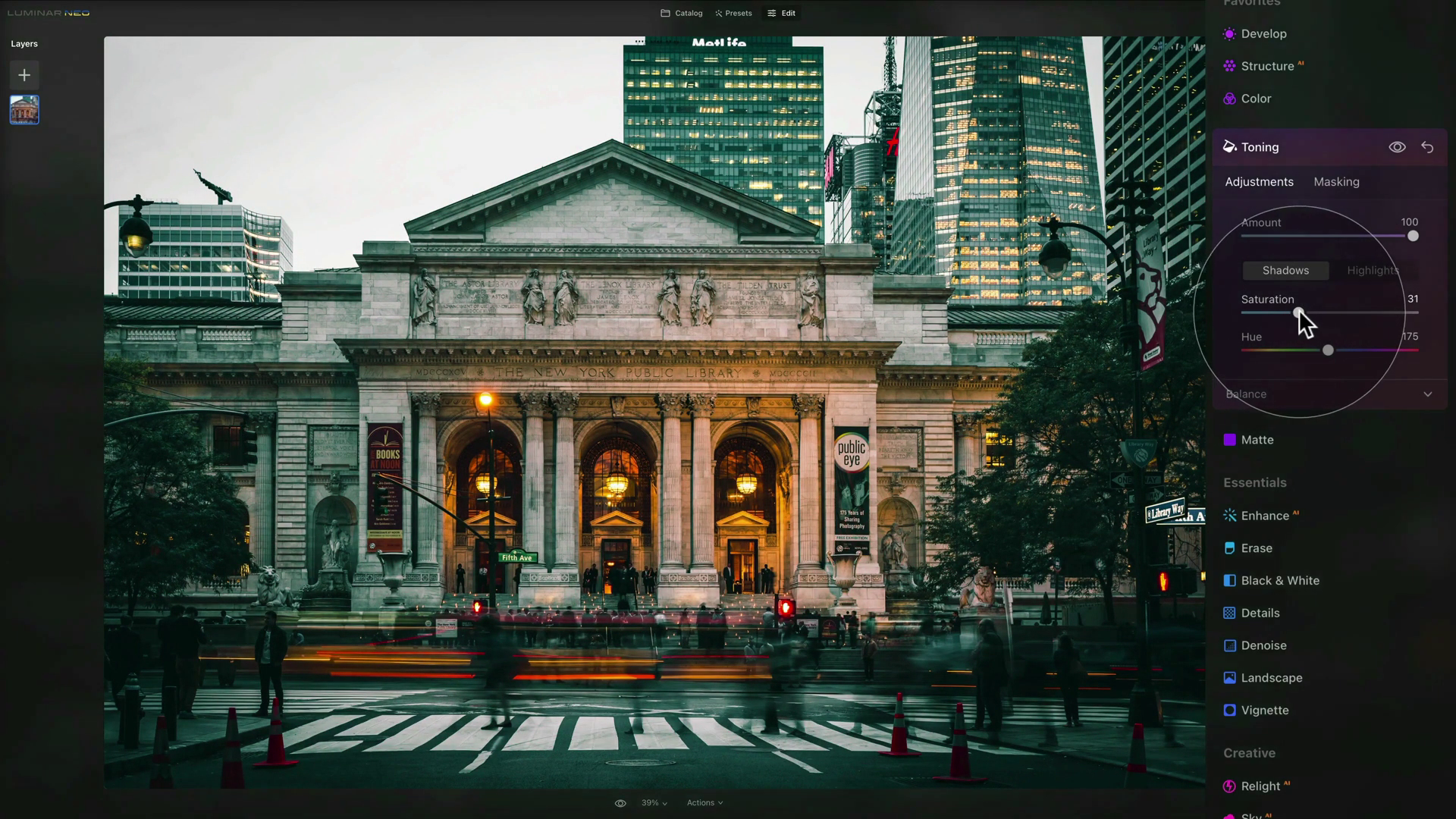
pyautogui.moveTo(1299, 319); pyautogui.dragTo(1294, 314)
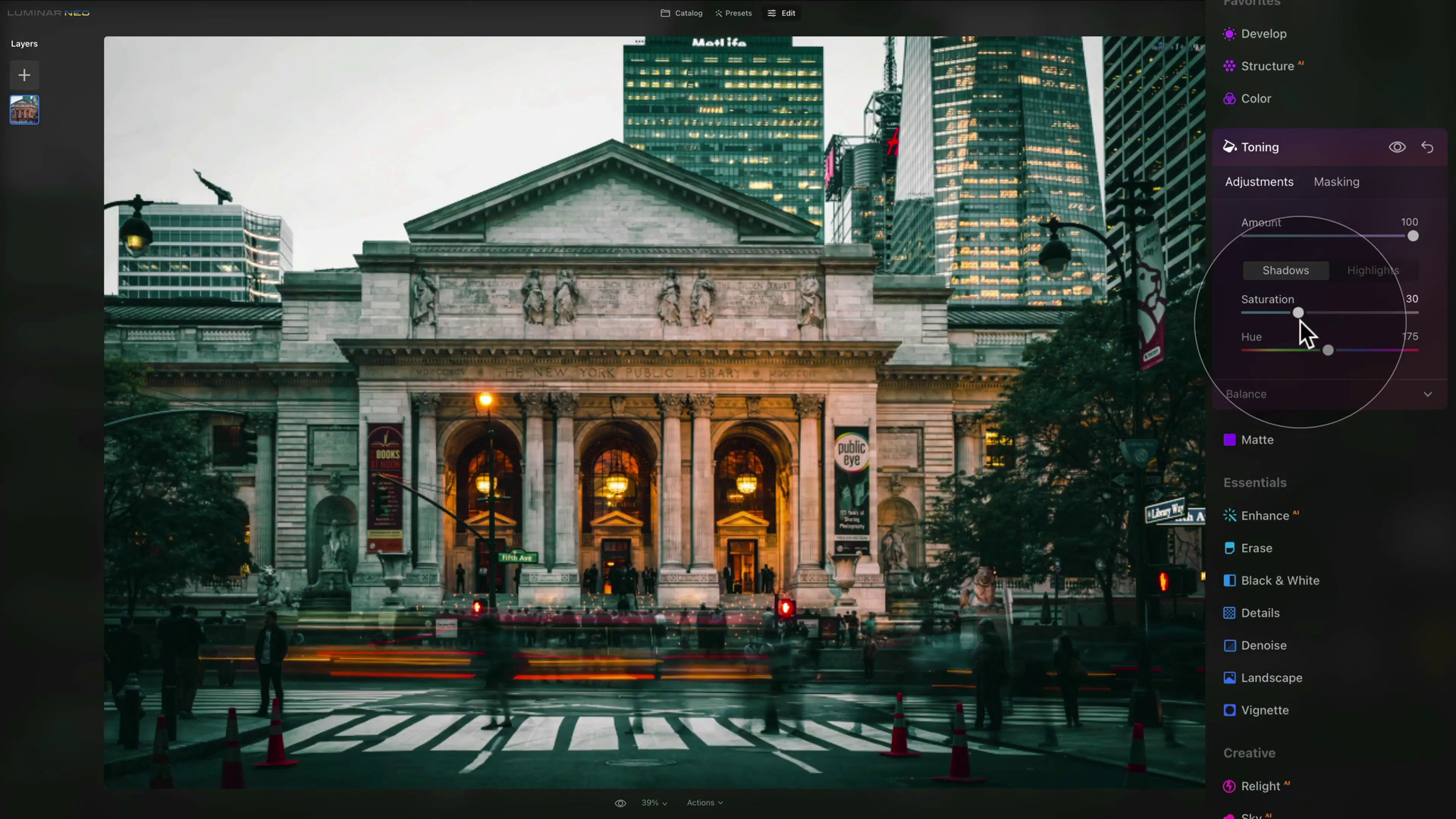
pyautogui.moveTo(1295, 320); pyautogui.dragTo(1299, 325)
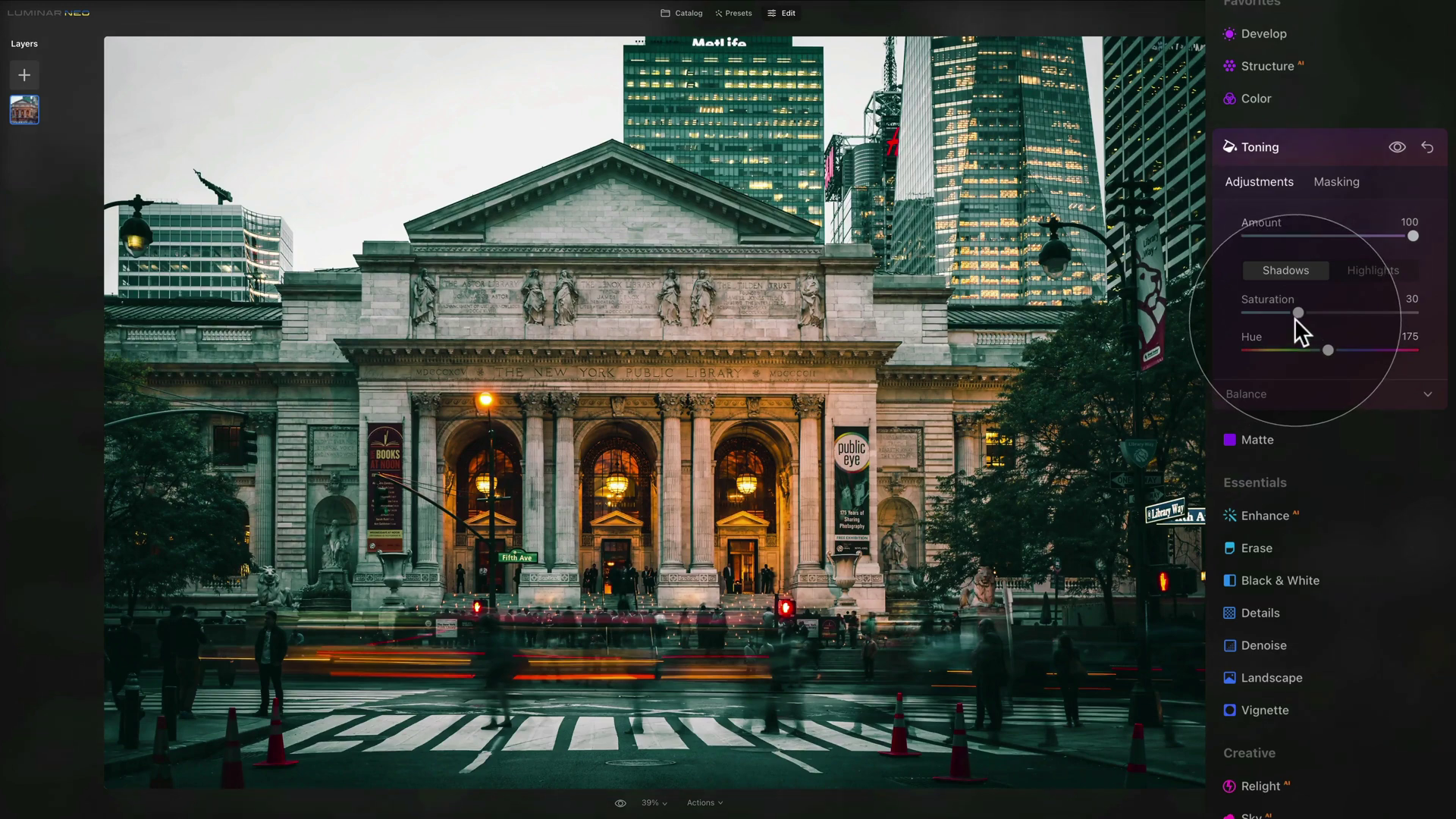
pyautogui.click(1294, 313)
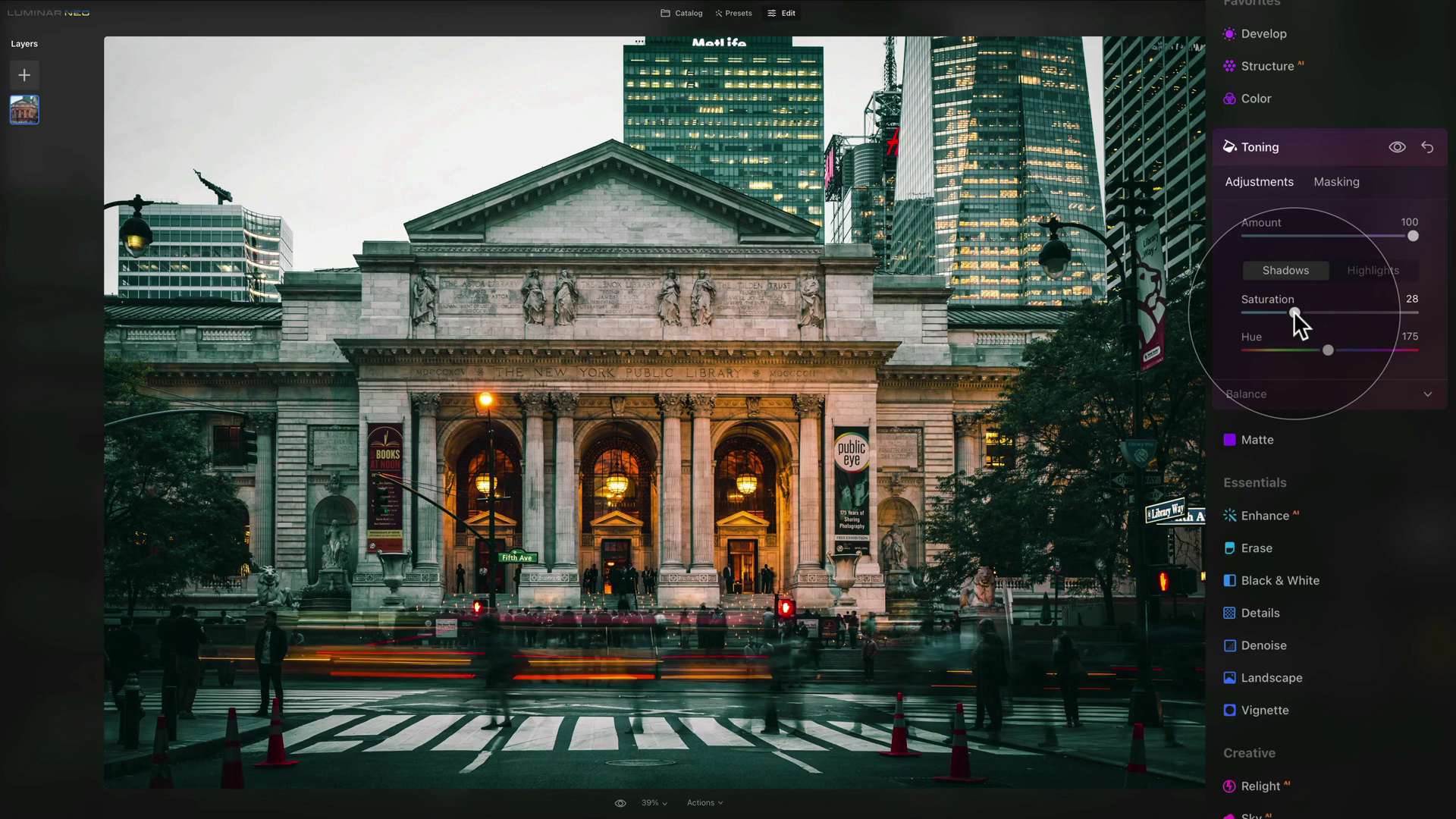
# Step: Set Matte to Amount 15, Fade 5, Contrast 31 and Vividness -20
pyautogui.click(1294, 149)
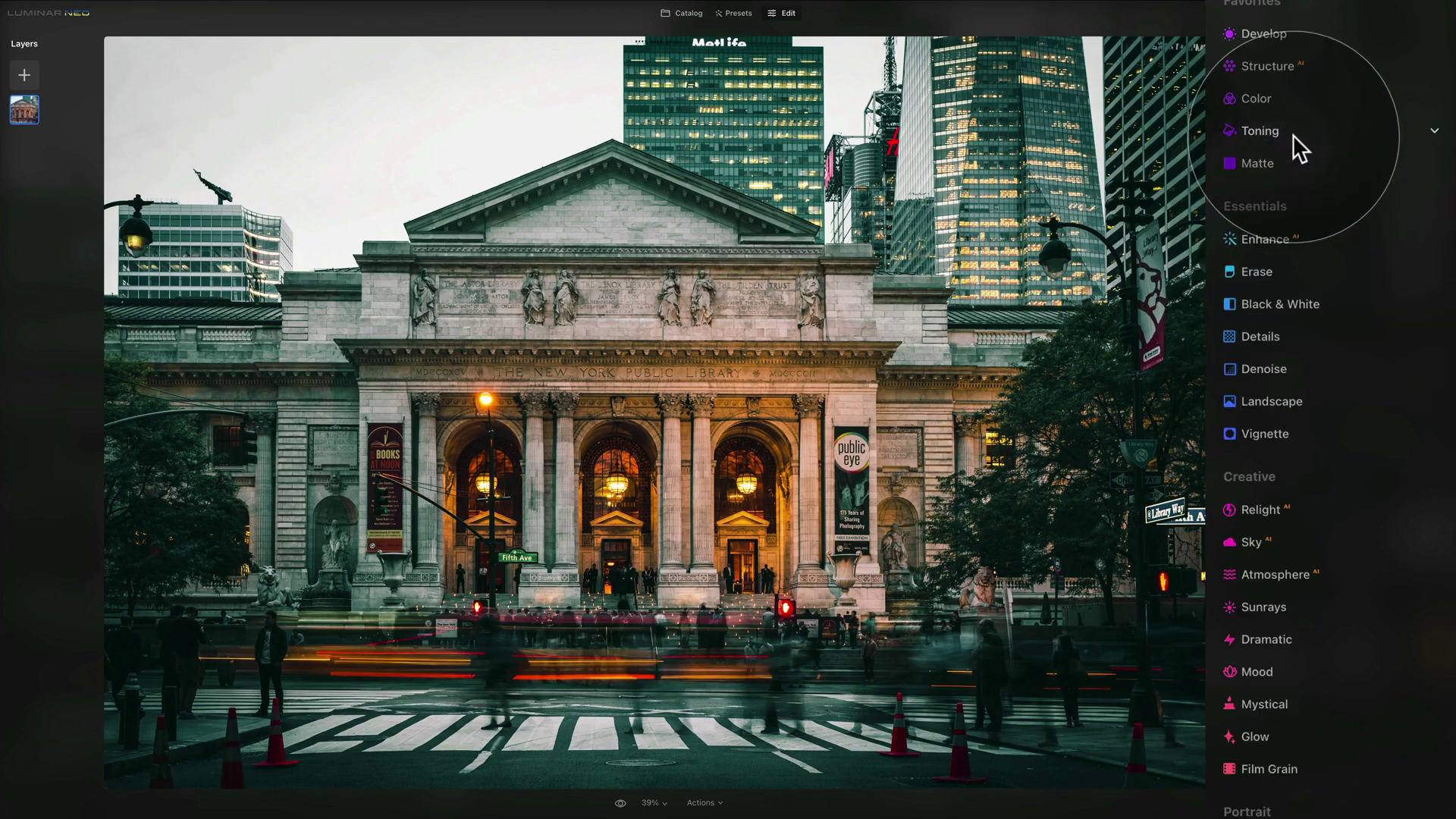
pyautogui.click(1265, 163)
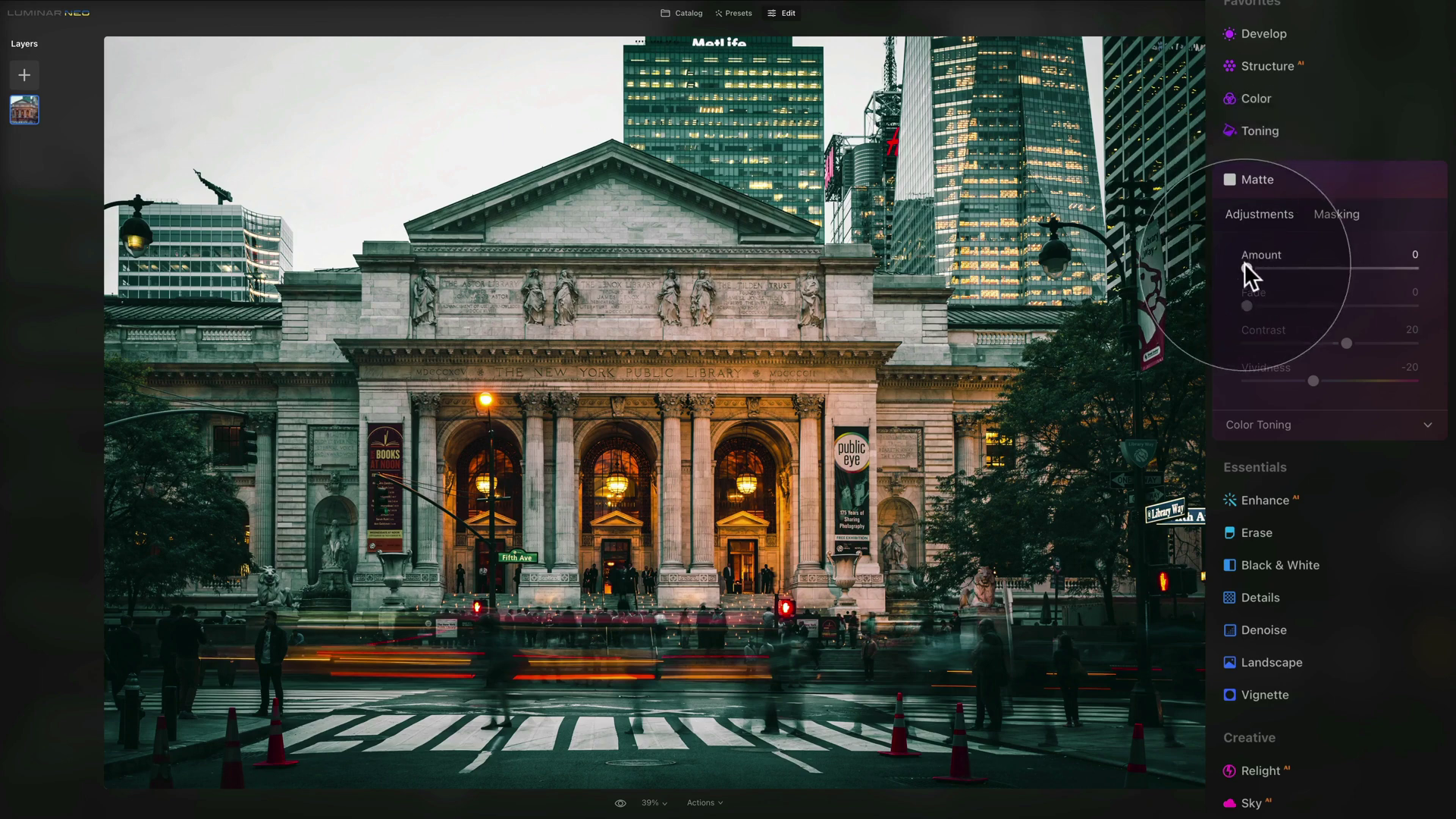
pyautogui.moveTo(1247, 268)
pyautogui.mouseDown()
pyautogui.moveTo(1356, 268)
pyautogui.moveTo(1267, 258)
pyautogui.moveTo(1274, 278)
pyautogui.moveTo(1245, 271)
pyautogui.moveTo(1260, 276)
pyautogui.mouseUp()
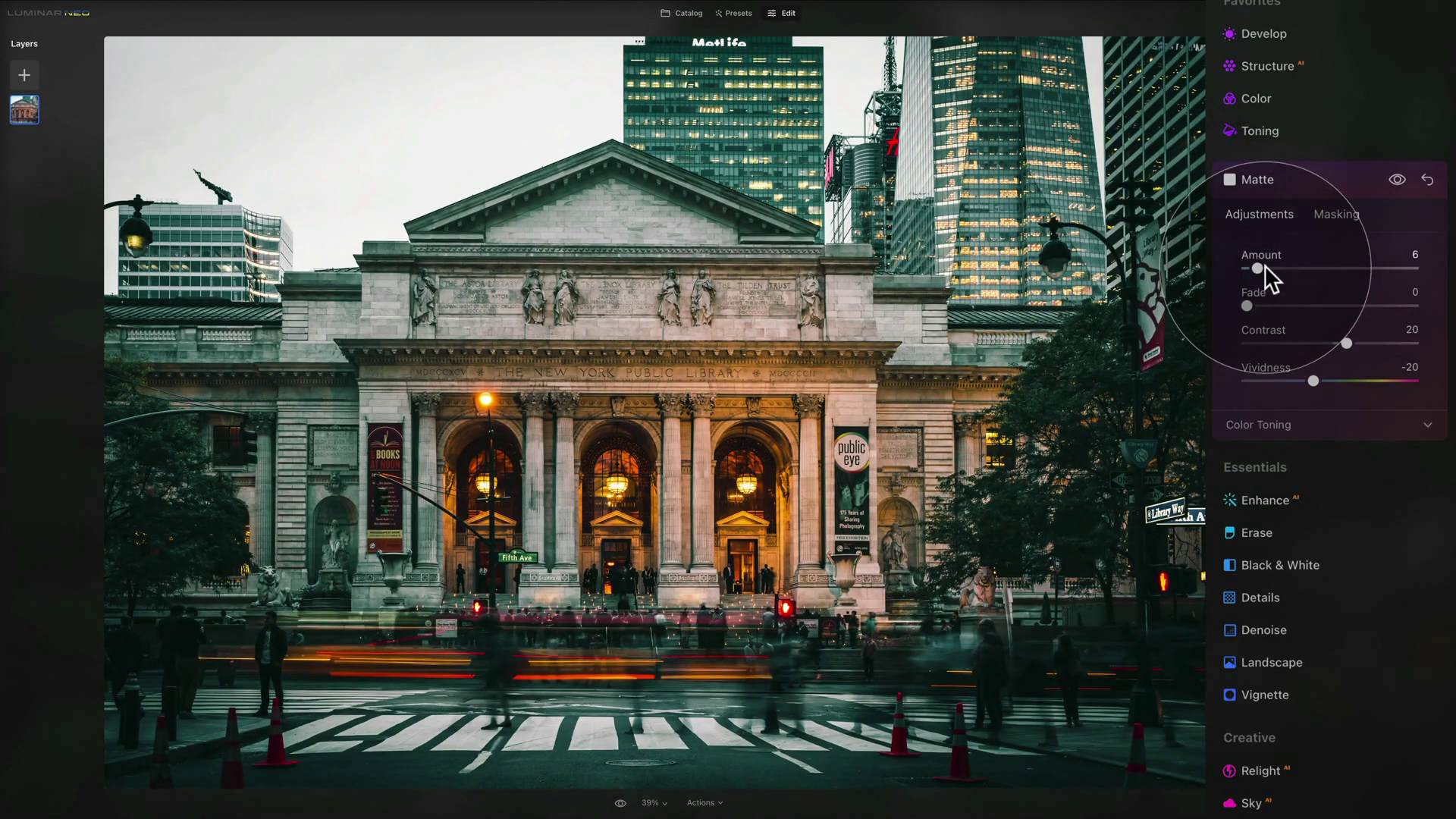
pyautogui.moveTo(1257, 266)
pyautogui.mouseDown()
pyautogui.moveTo(1339, 283)
pyautogui.moveTo(1344, 267)
pyautogui.moveTo(1274, 270)
pyautogui.mouseUp()
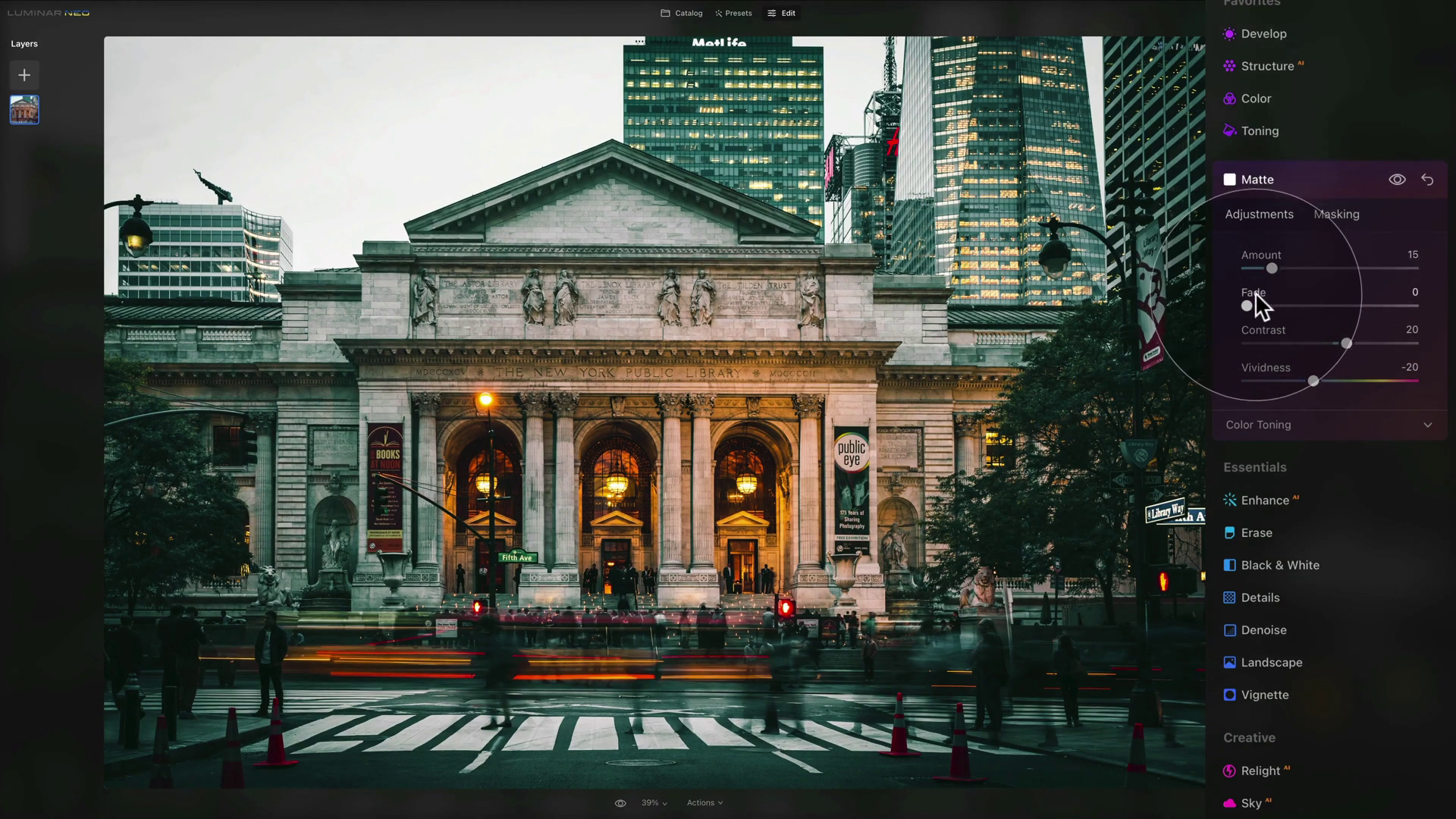
pyautogui.moveTo(1248, 304); pyautogui.dragTo(1259, 305)
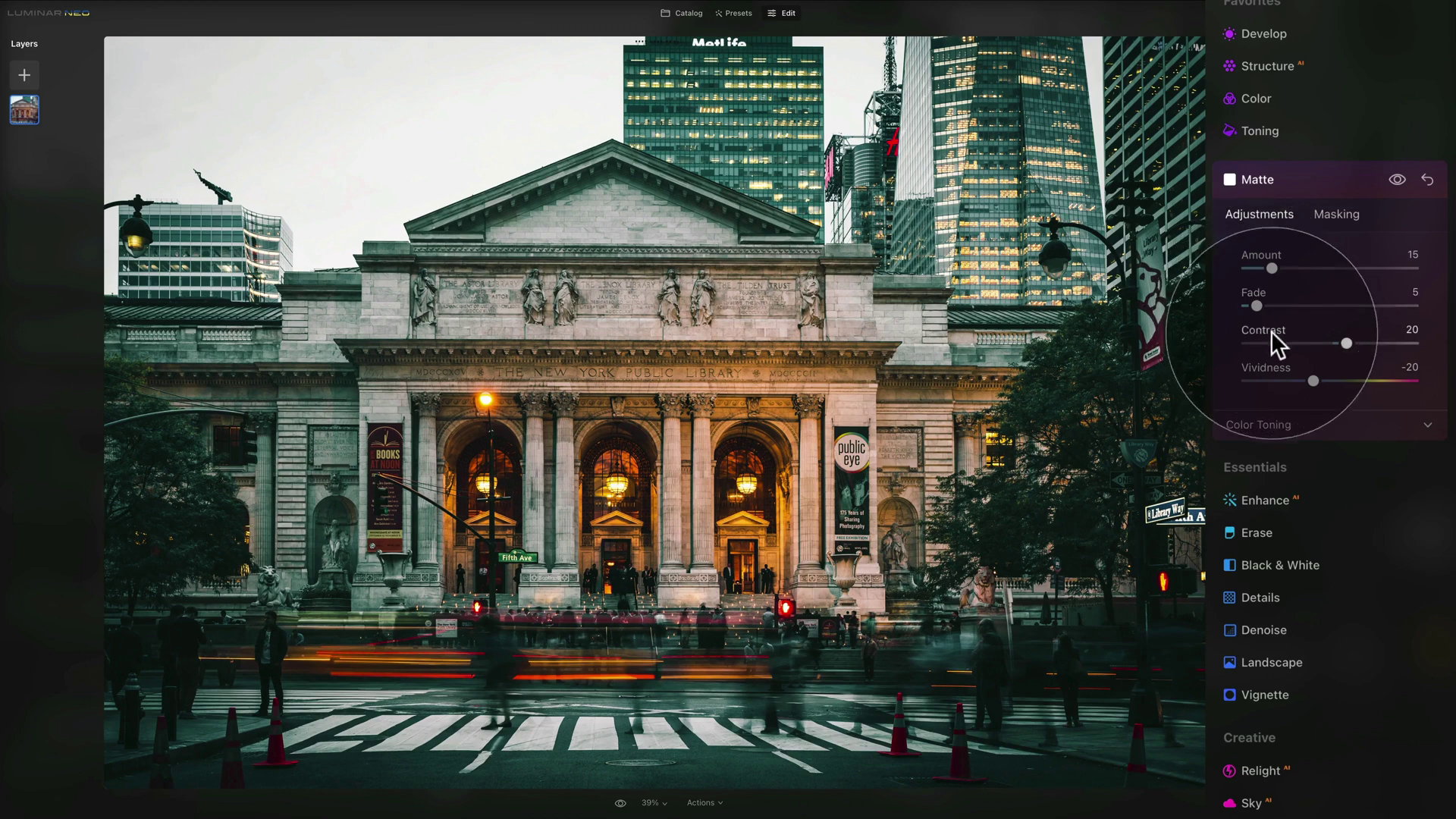
pyautogui.moveTo(1347, 343)
pyautogui.mouseDown()
pyautogui.moveTo(1386, 344)
pyautogui.moveTo(1341, 342)
pyautogui.moveTo(1379, 344)
pyautogui.moveTo(1354, 339)
pyautogui.mouseUp()
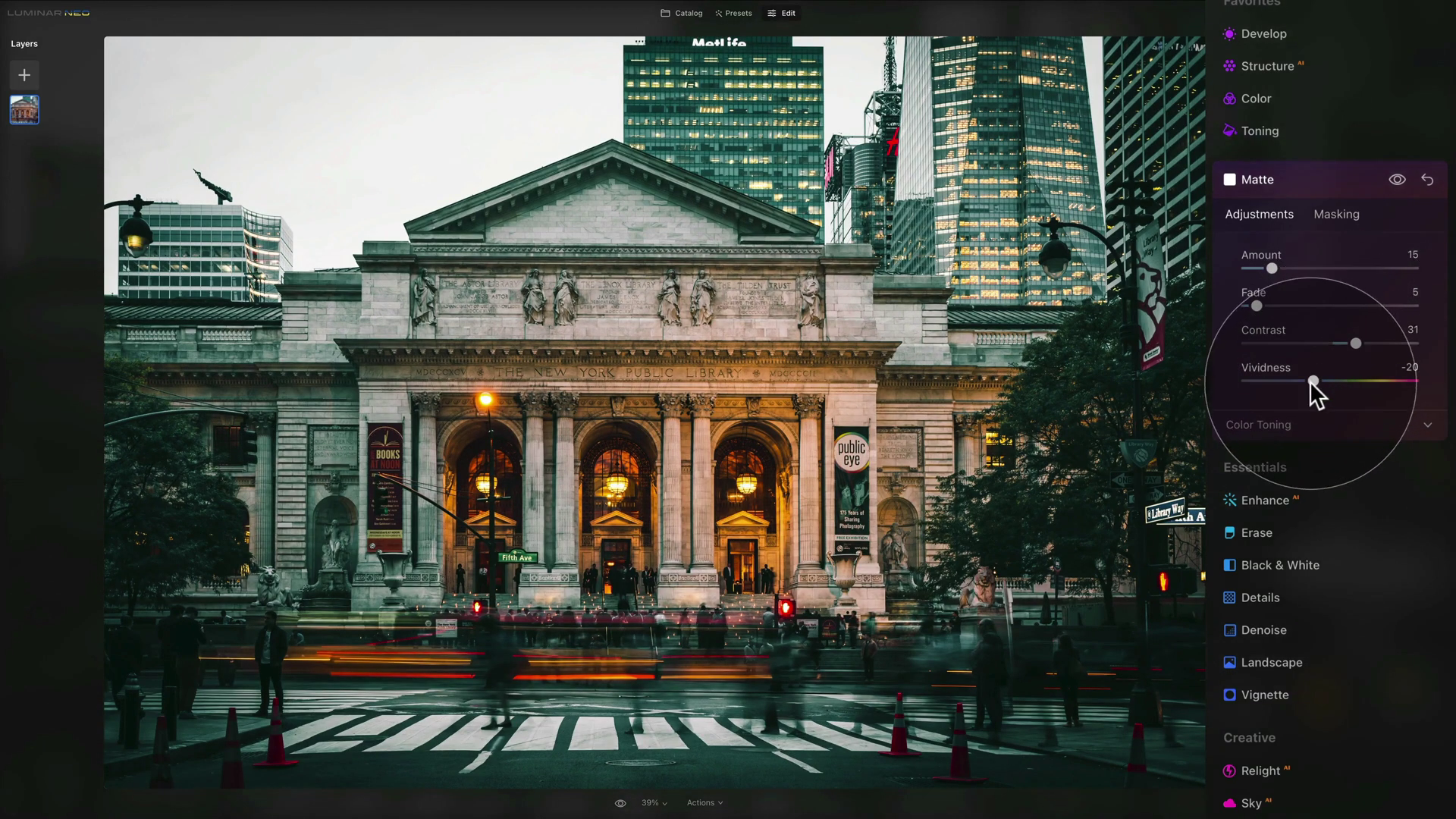
pyautogui.moveTo(1314, 379); pyautogui.dragTo(1400, 398)
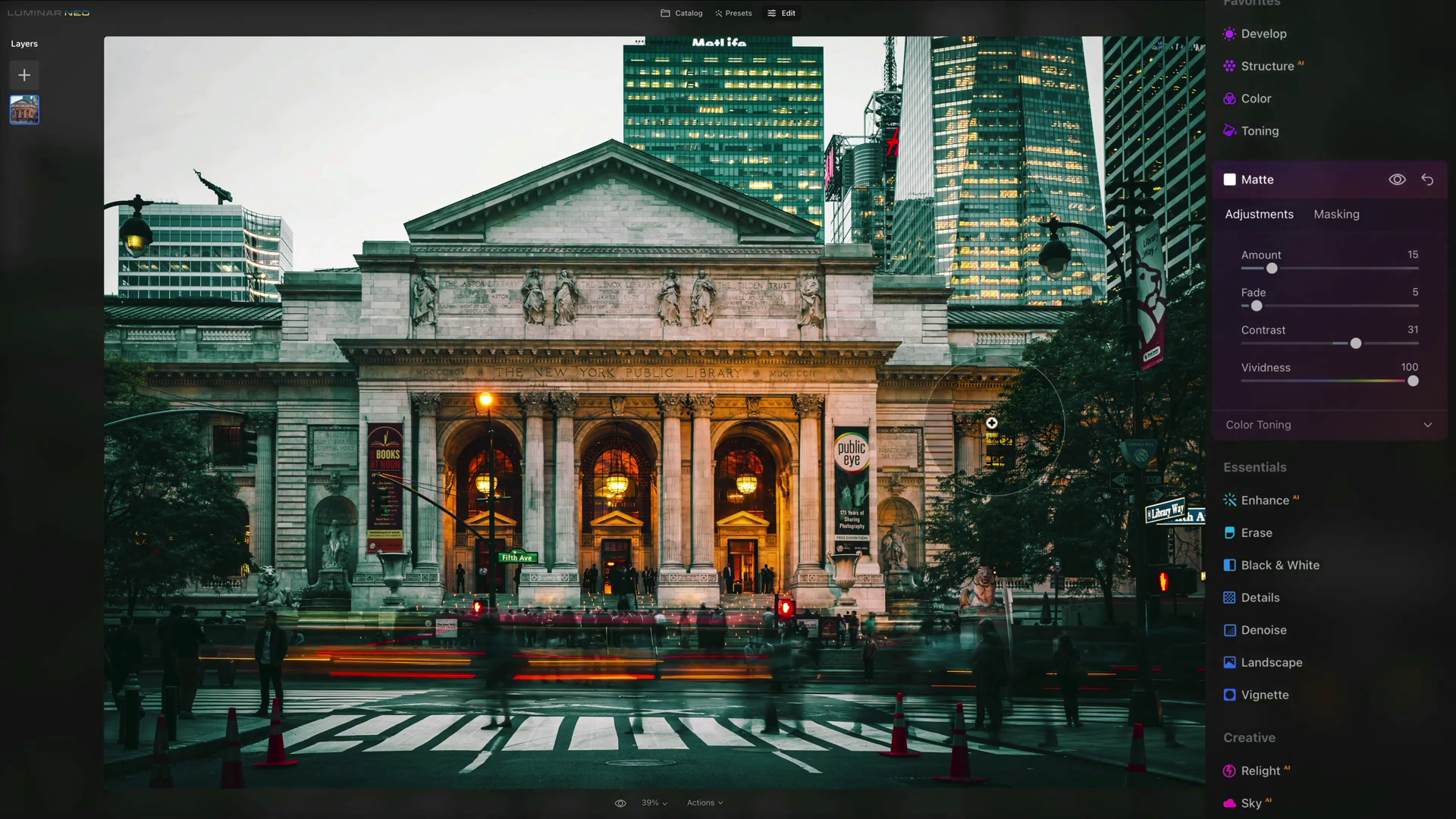
pyautogui.doubleClick(1274, 368)
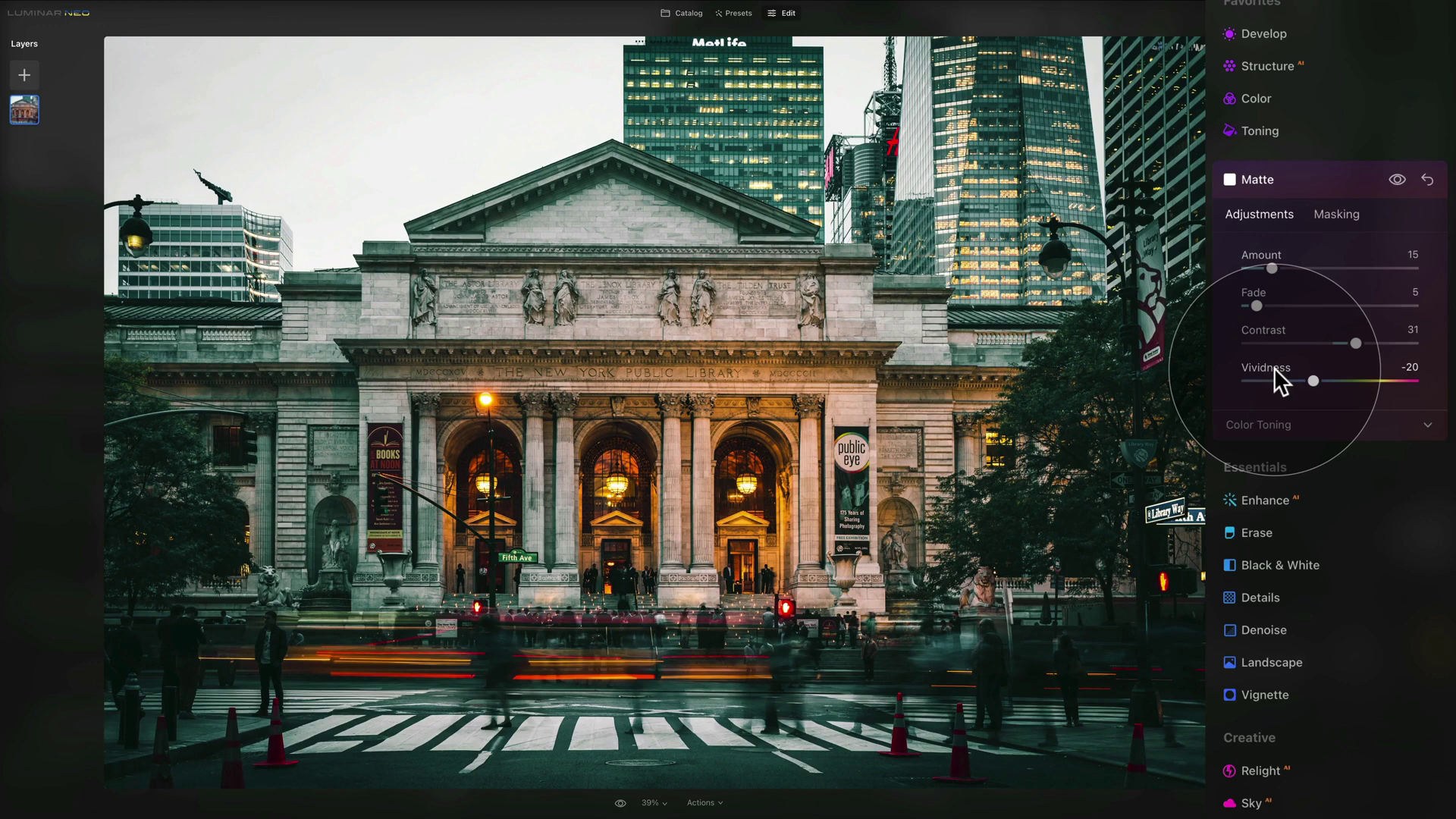
# Step: Collapse Matte and preview the edited library photo against the original
pyautogui.click(1264, 185)
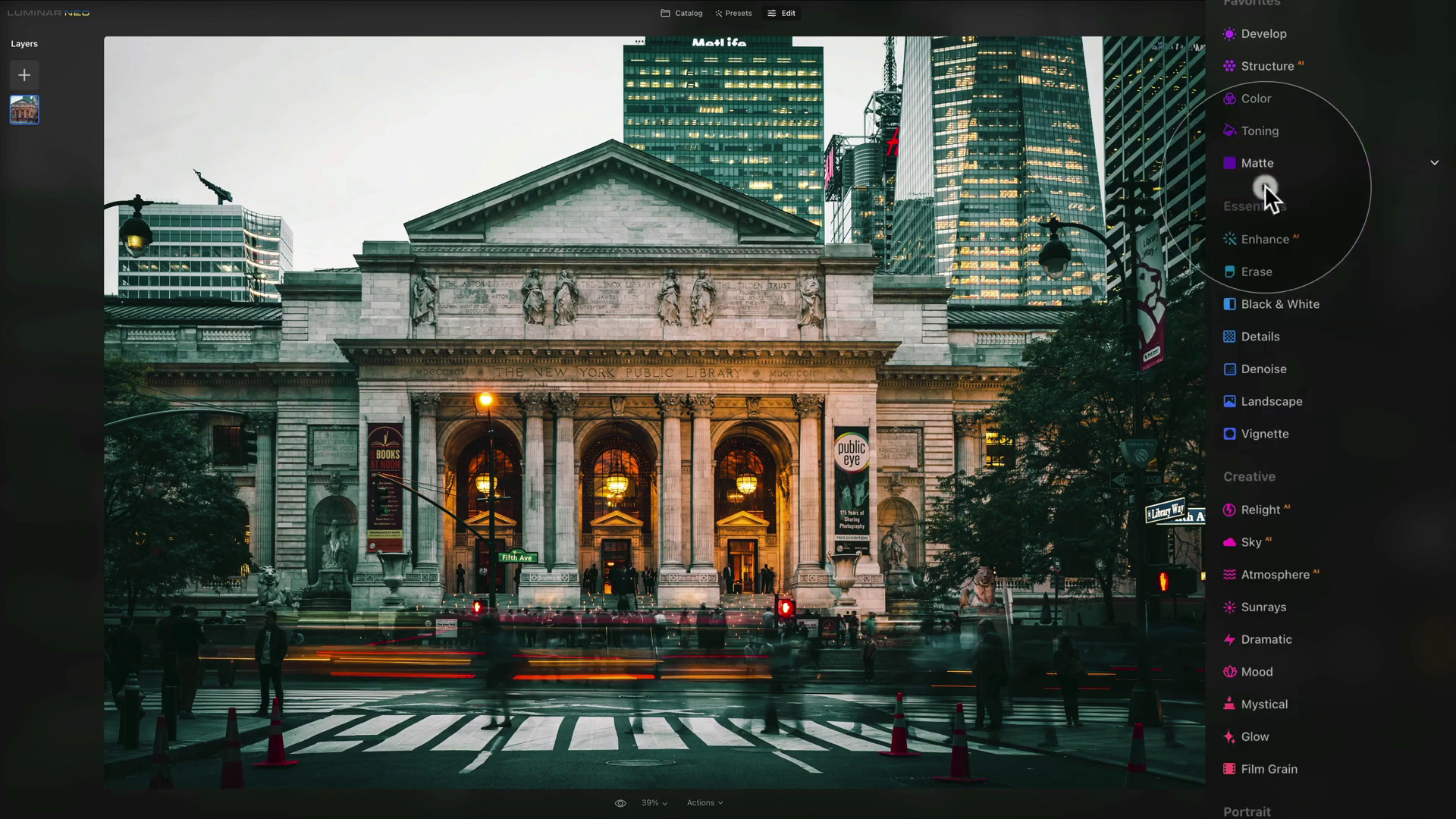
pyautogui.scroll(5, 1274, 186)
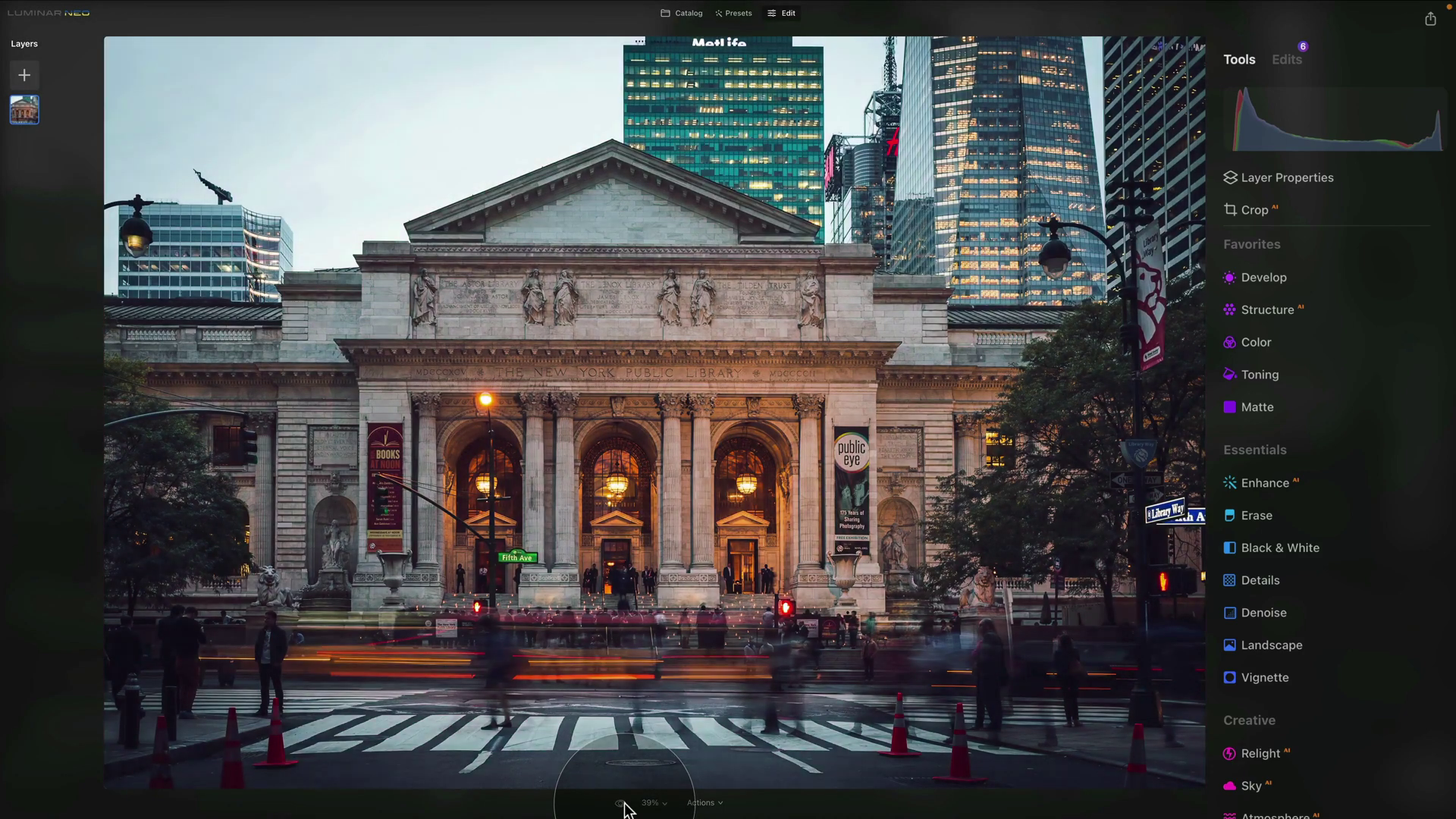
pyautogui.click(622, 803)
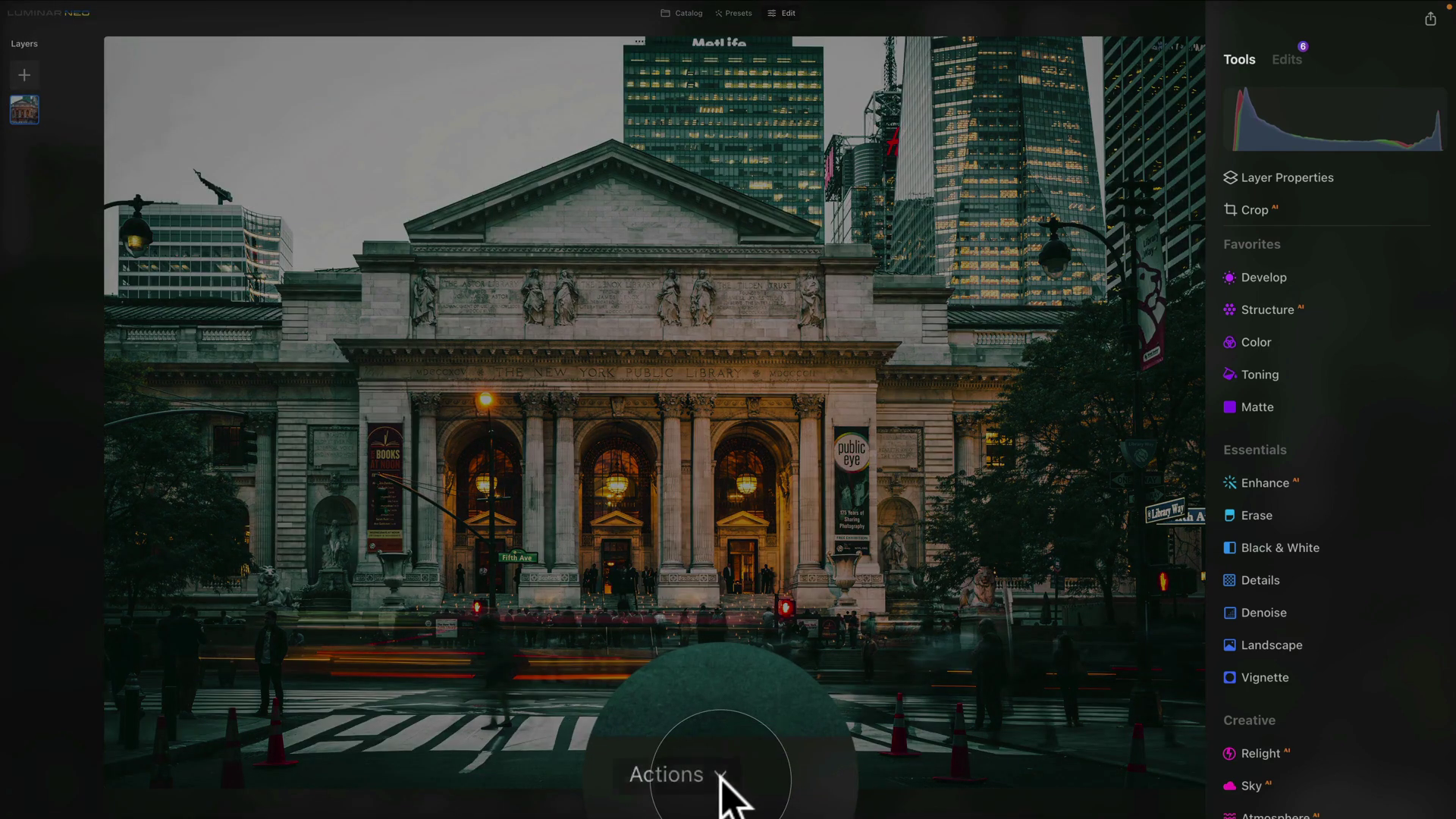
# Step: Save the current edits from Actions as a preset named 'Desaturated Look'
pyautogui.click(721, 781)
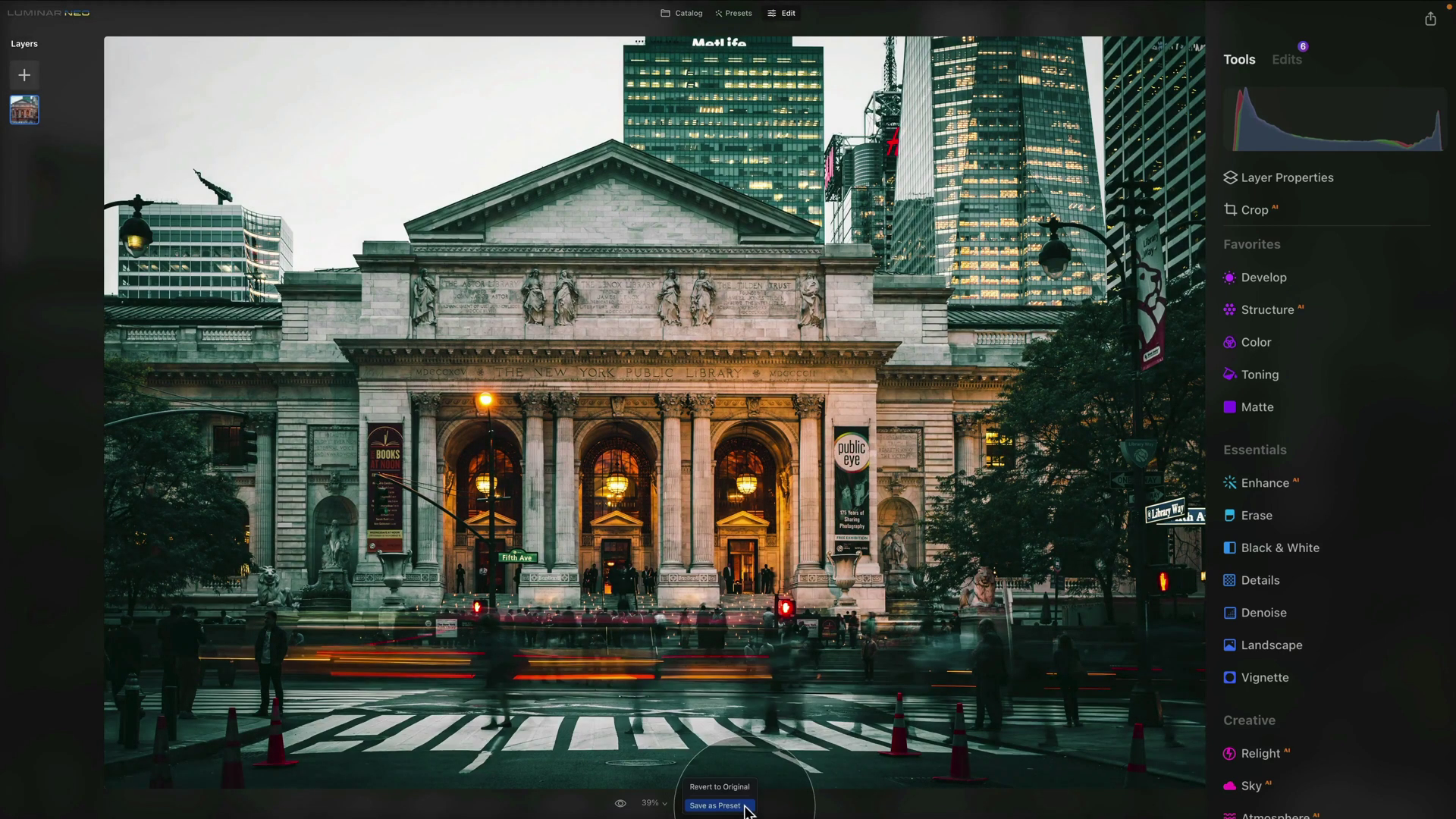
pyautogui.click(747, 807)
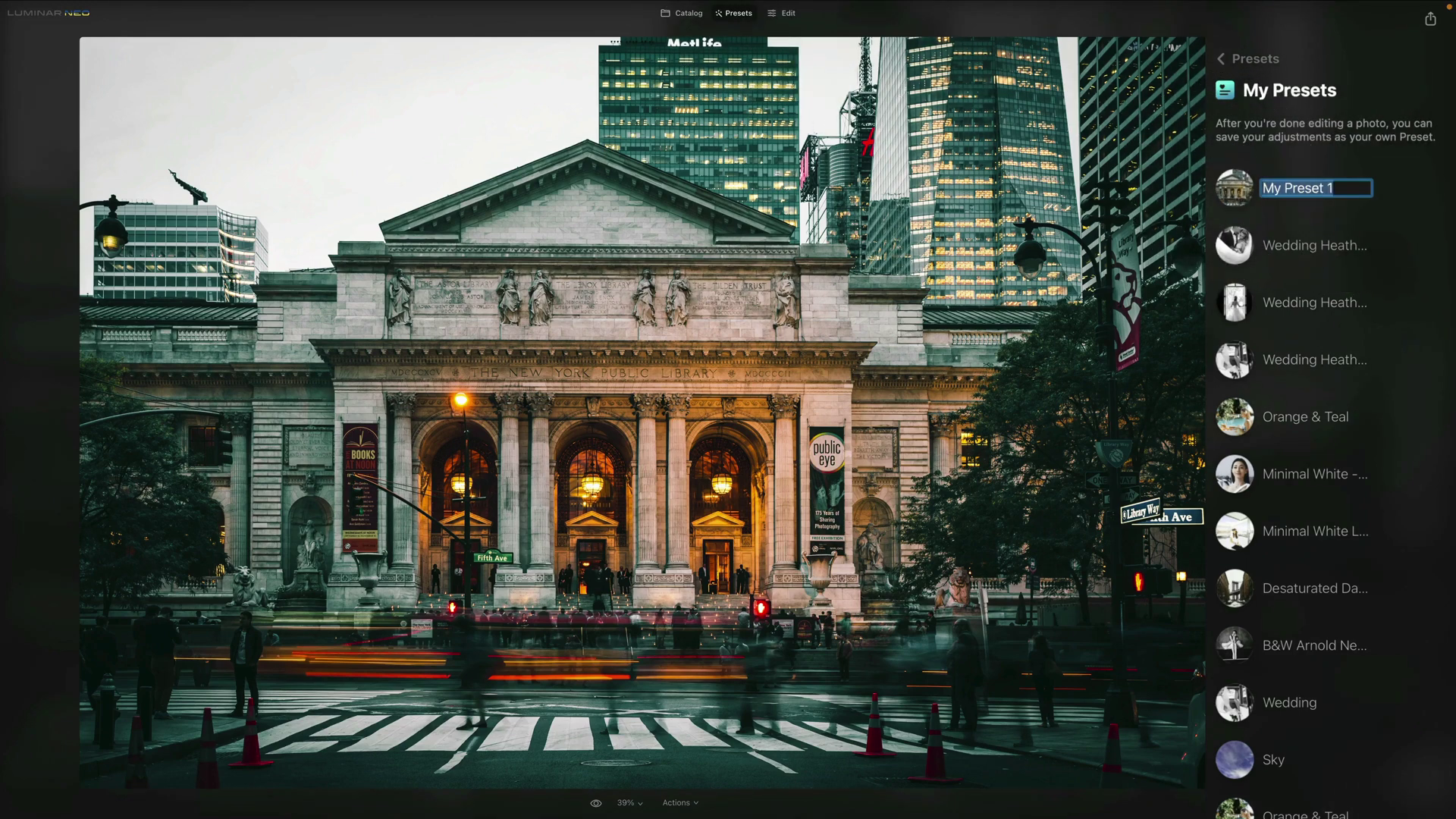
pyautogui.write('Desatur')
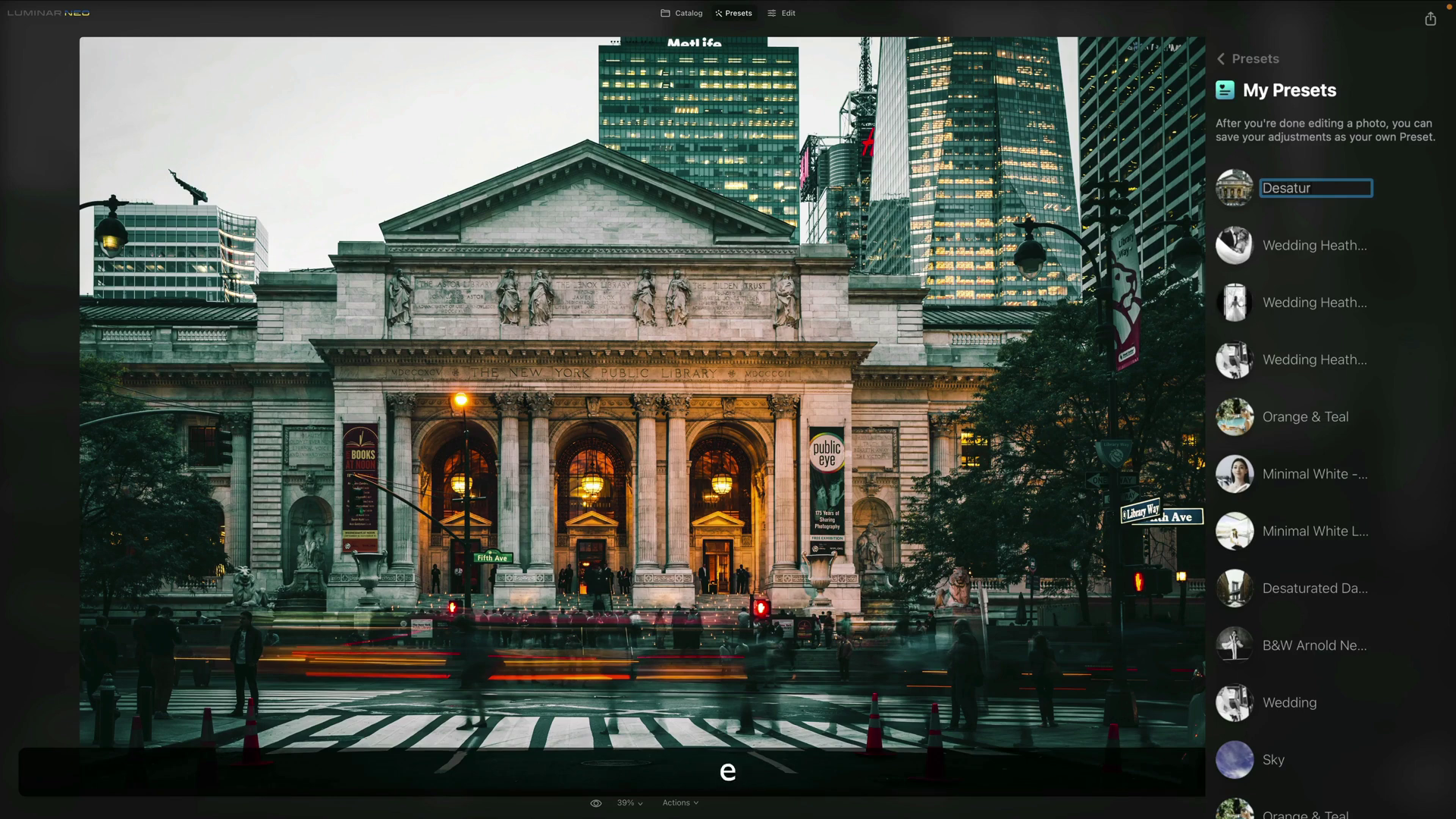
pyautogui.write('ate')
pyautogui.press('BackSpace')
pyautogui.write('ated Look')
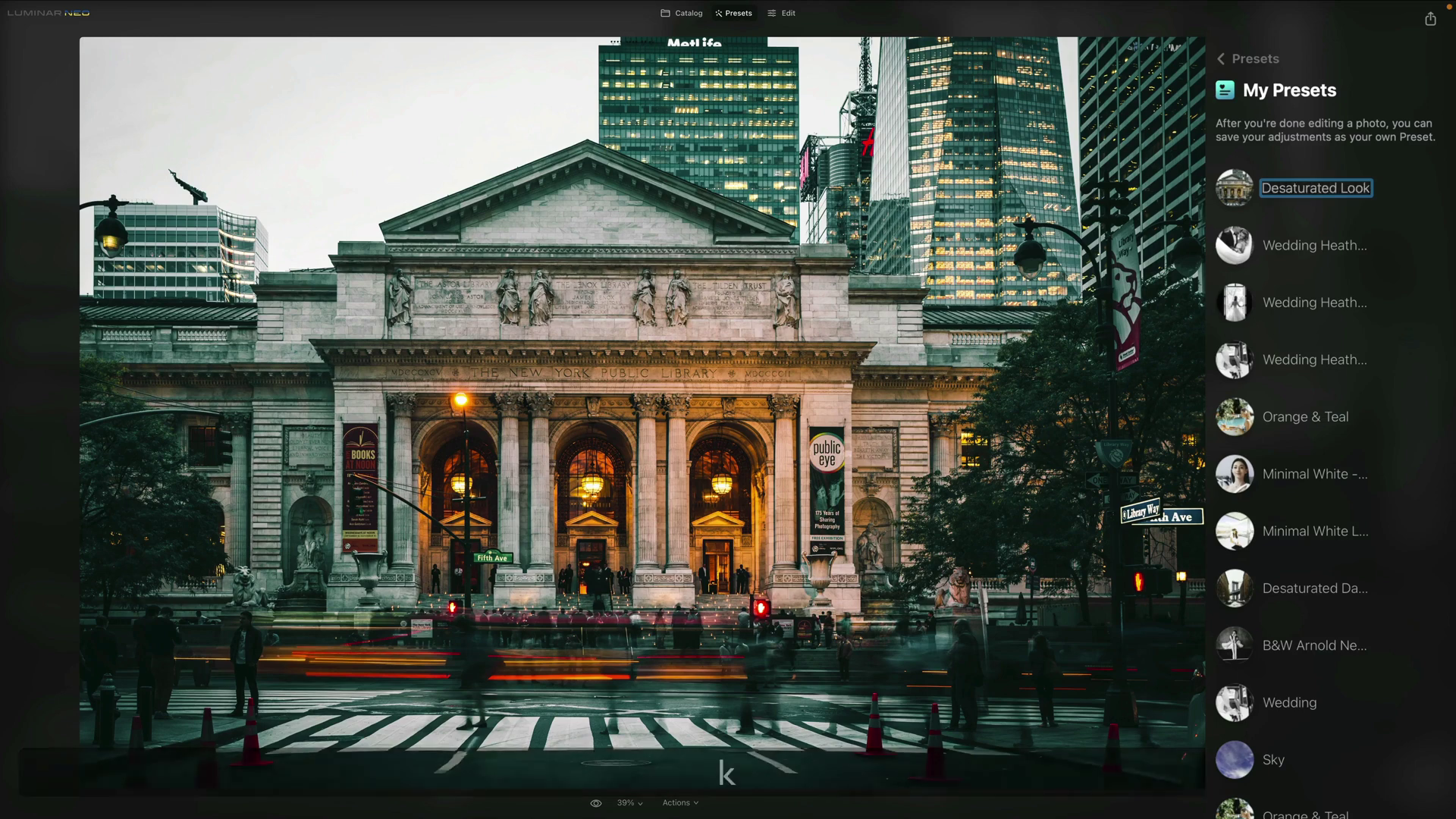
pyautogui.press('Return')
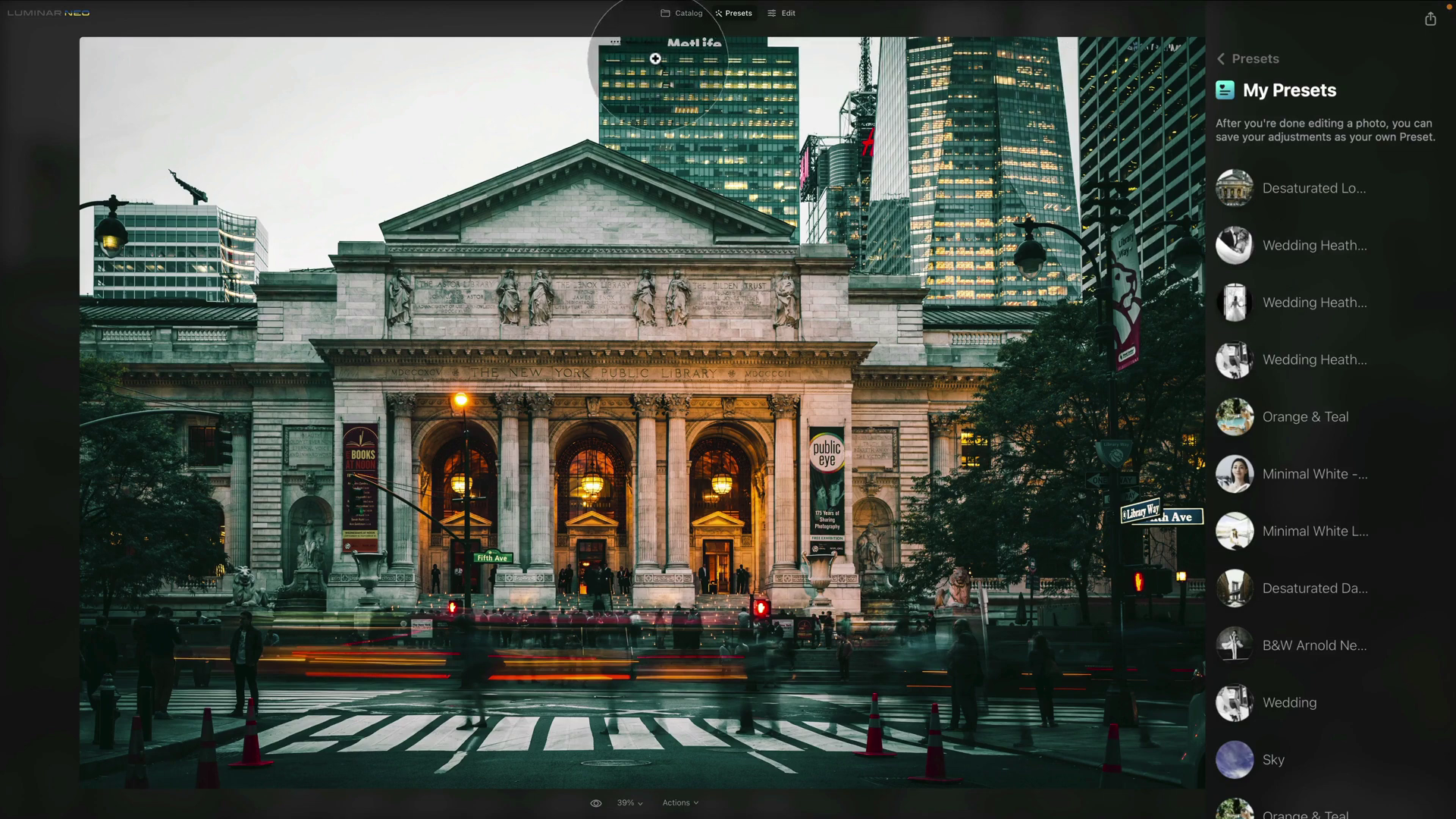
# Step: Apply the Desaturated Look preset from My Presets to the Times Square yellow-taxi photo
pyautogui.click(685, 15)
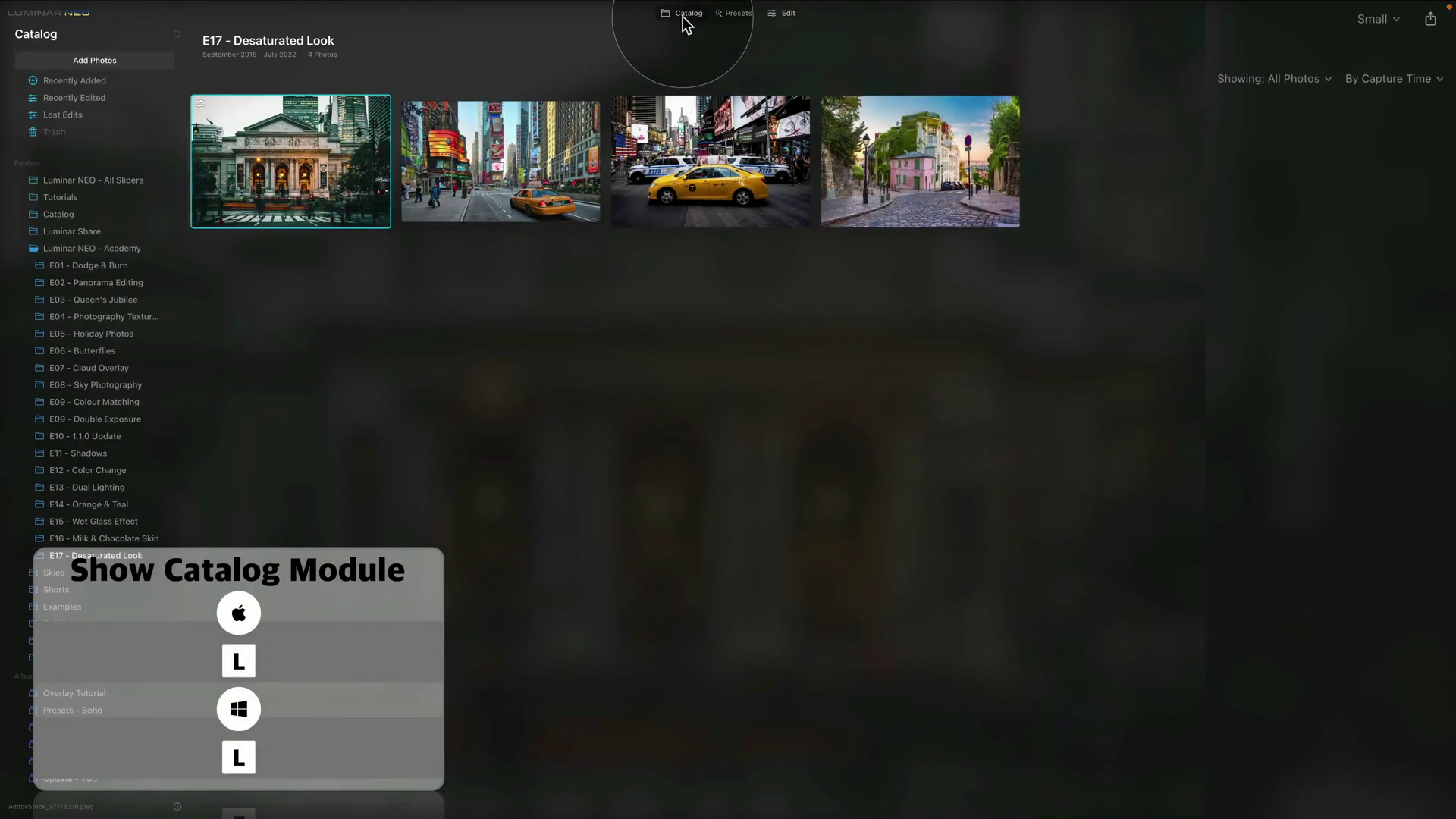
pyautogui.click(492, 141)
pyautogui.click(739, 15)
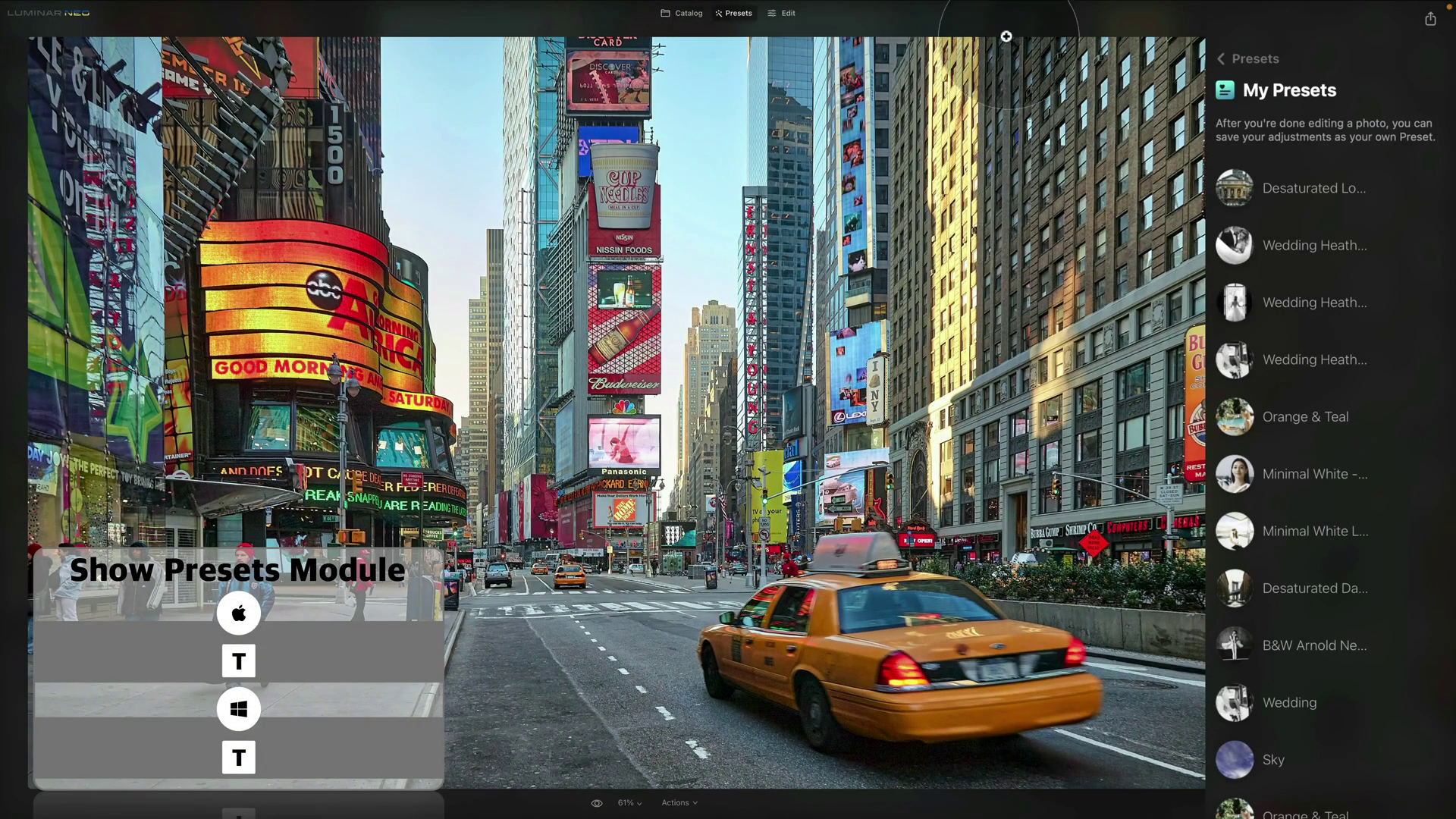
pyautogui.click(1220, 57)
pyautogui.click(1250, 296)
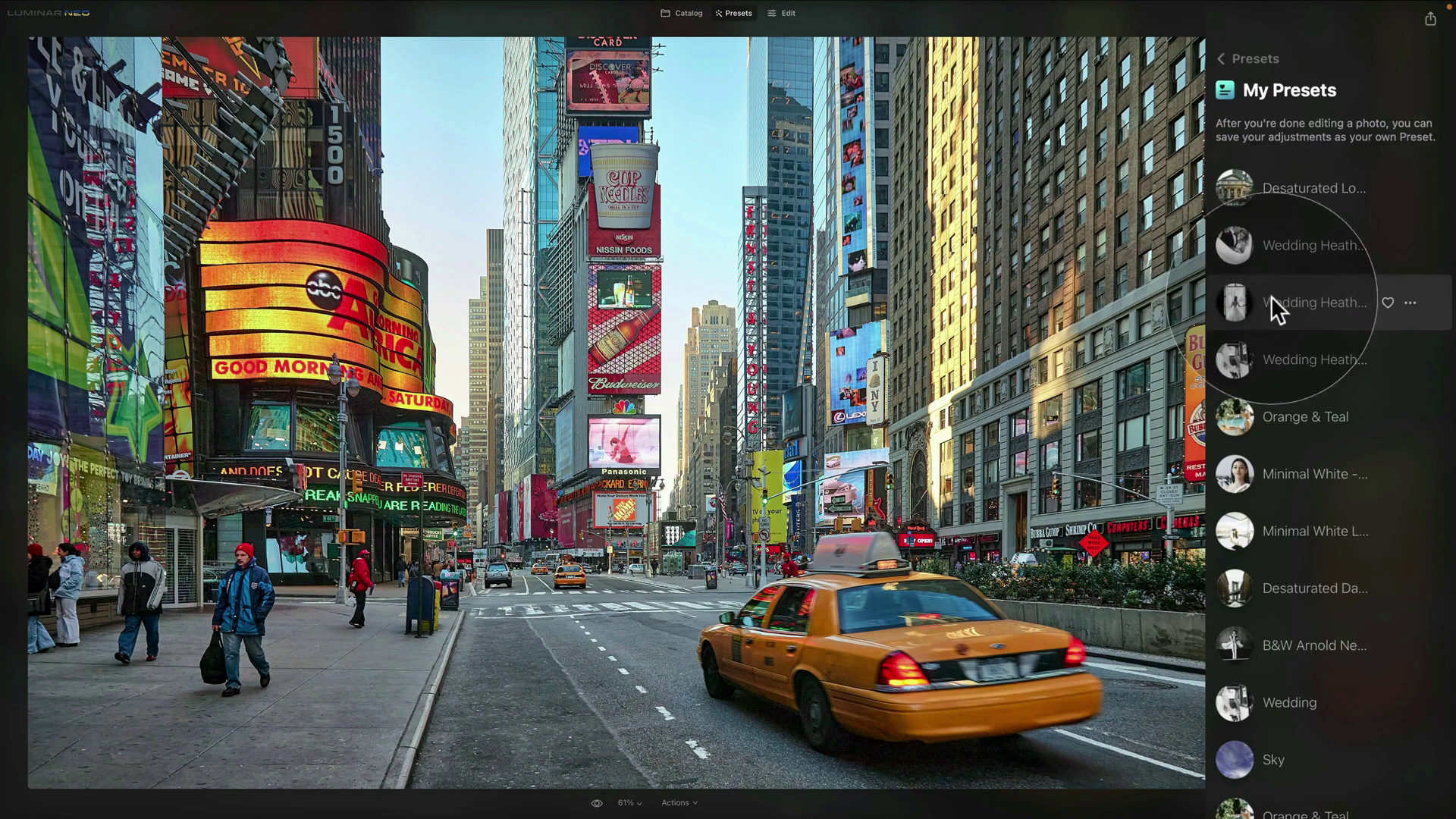
pyautogui.click(1286, 192)
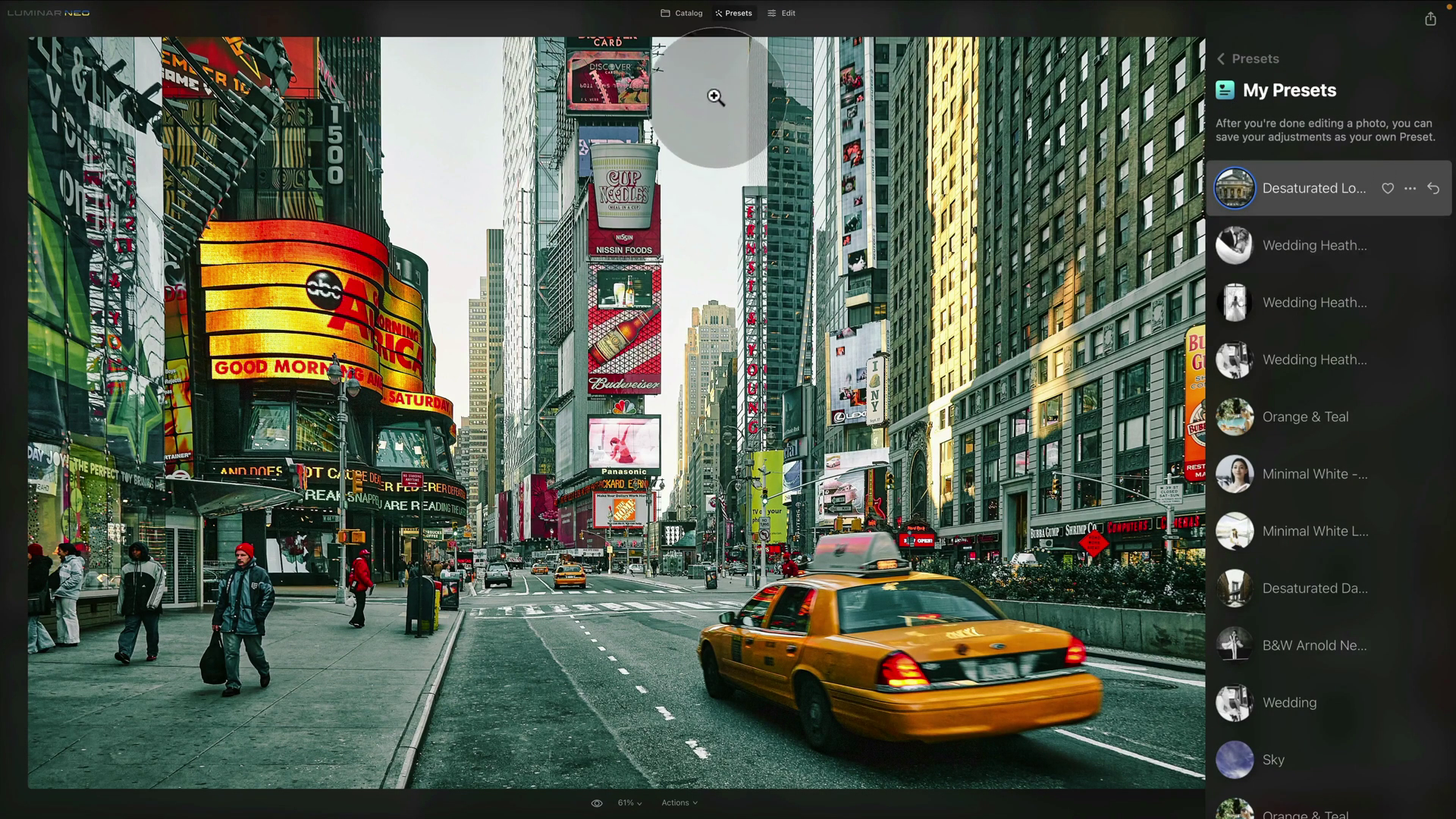
# Step: Apply the Desaturated Look preset to the third photo, the taxi in front of police cars
pyautogui.click(691, 15)
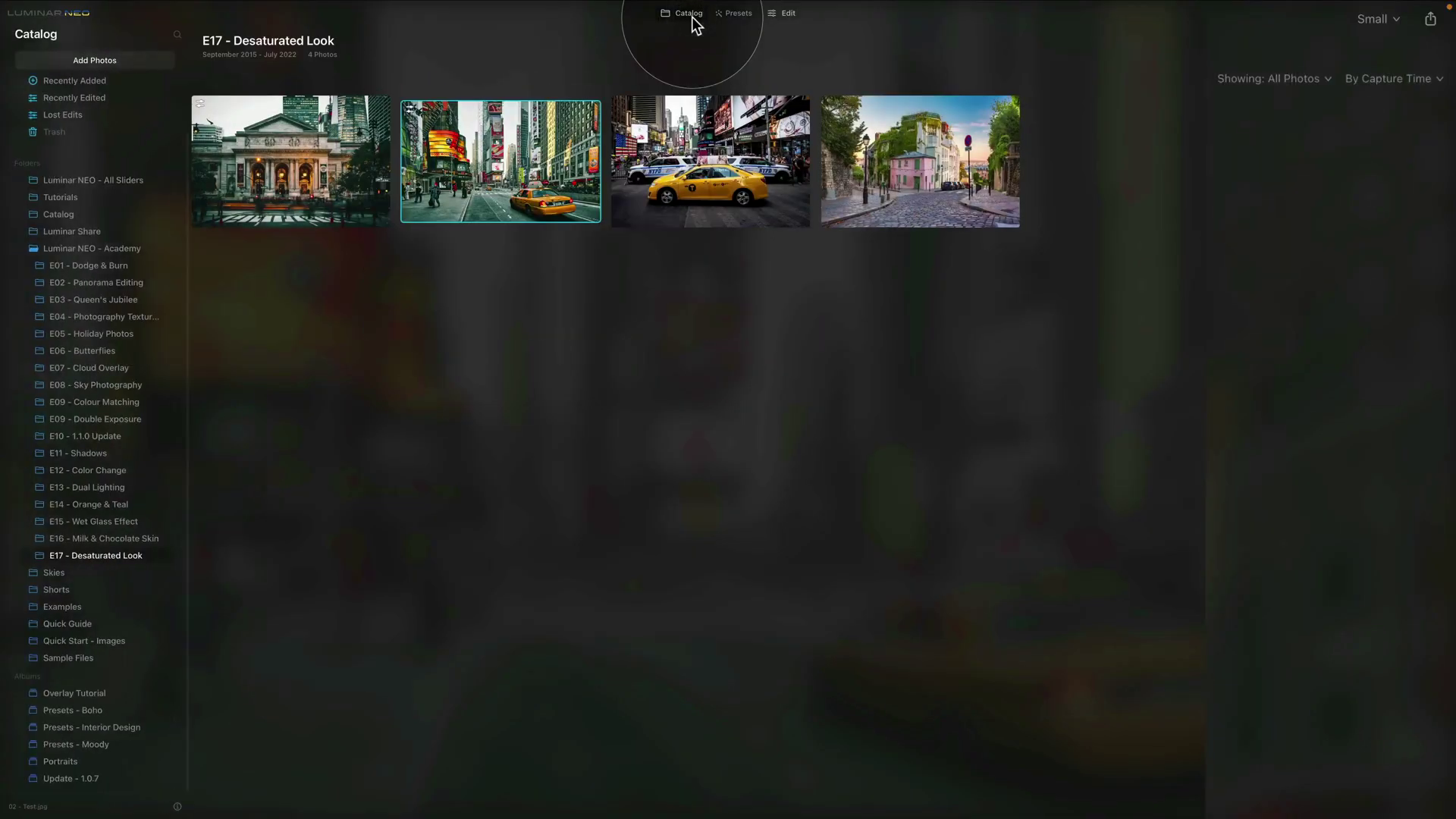
pyautogui.click(710, 142)
pyautogui.click(737, 19)
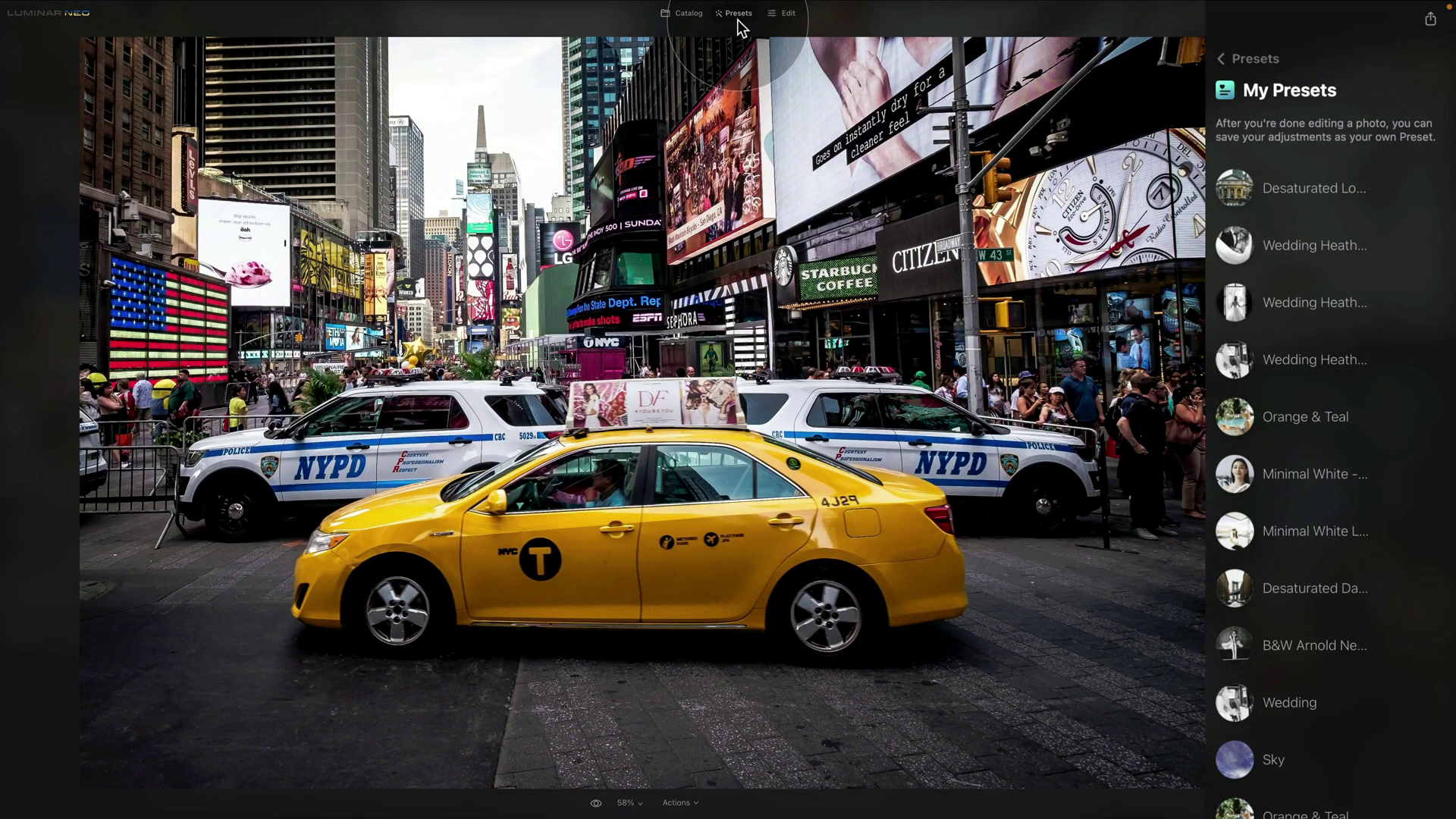
pyautogui.click(1282, 191)
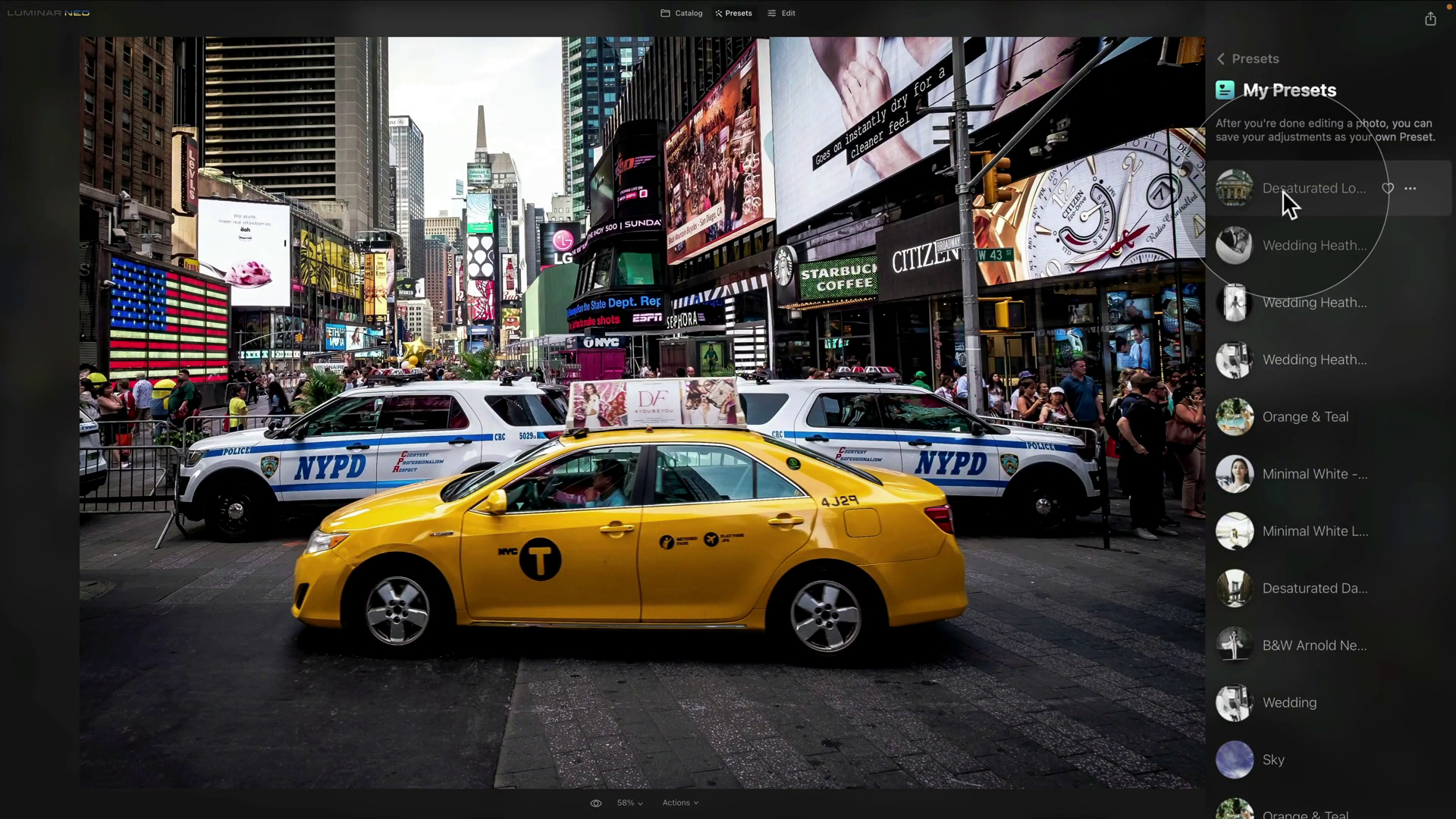
pyautogui.click(1282, 190)
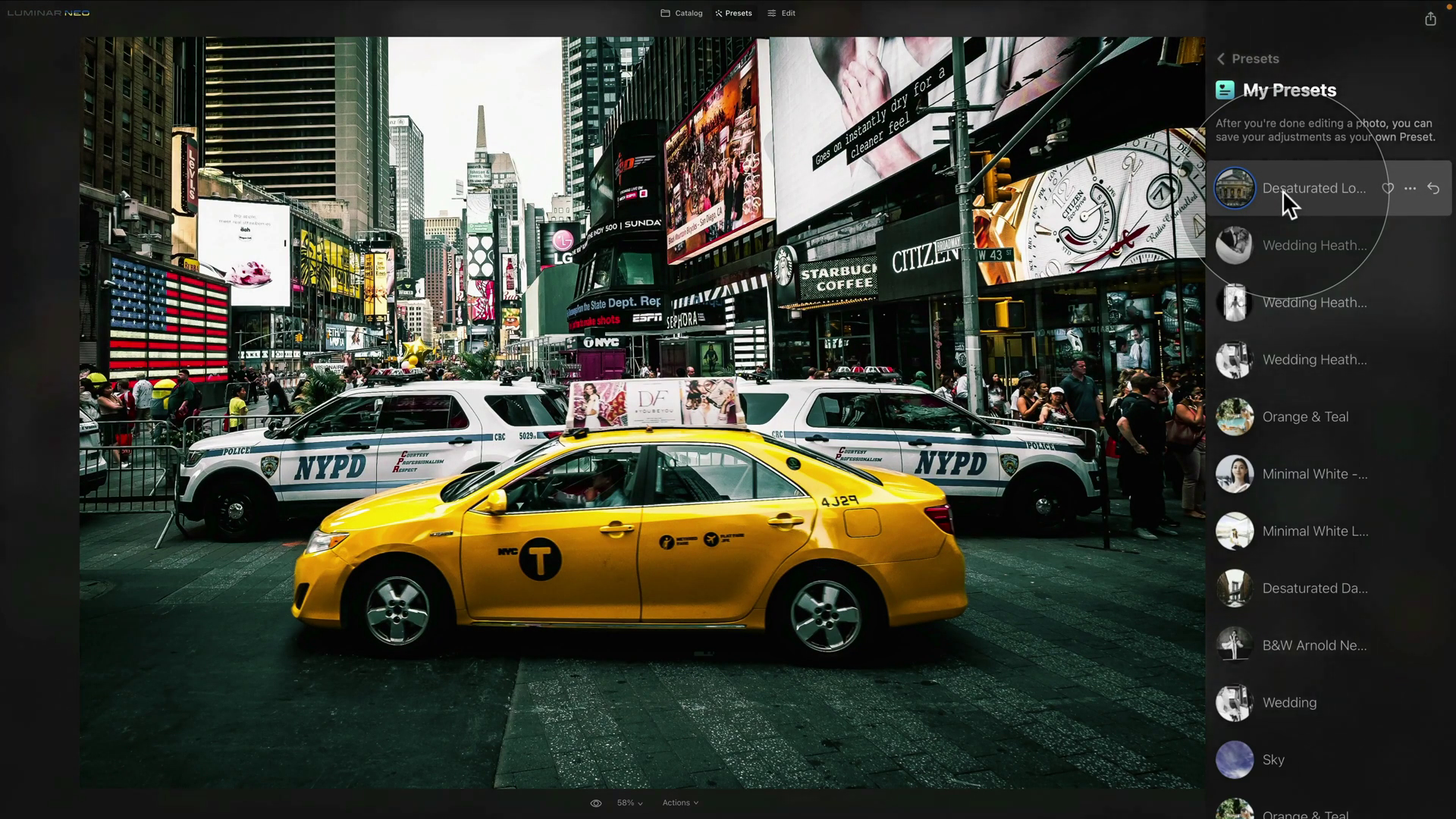
pyautogui.click(1353, 190)
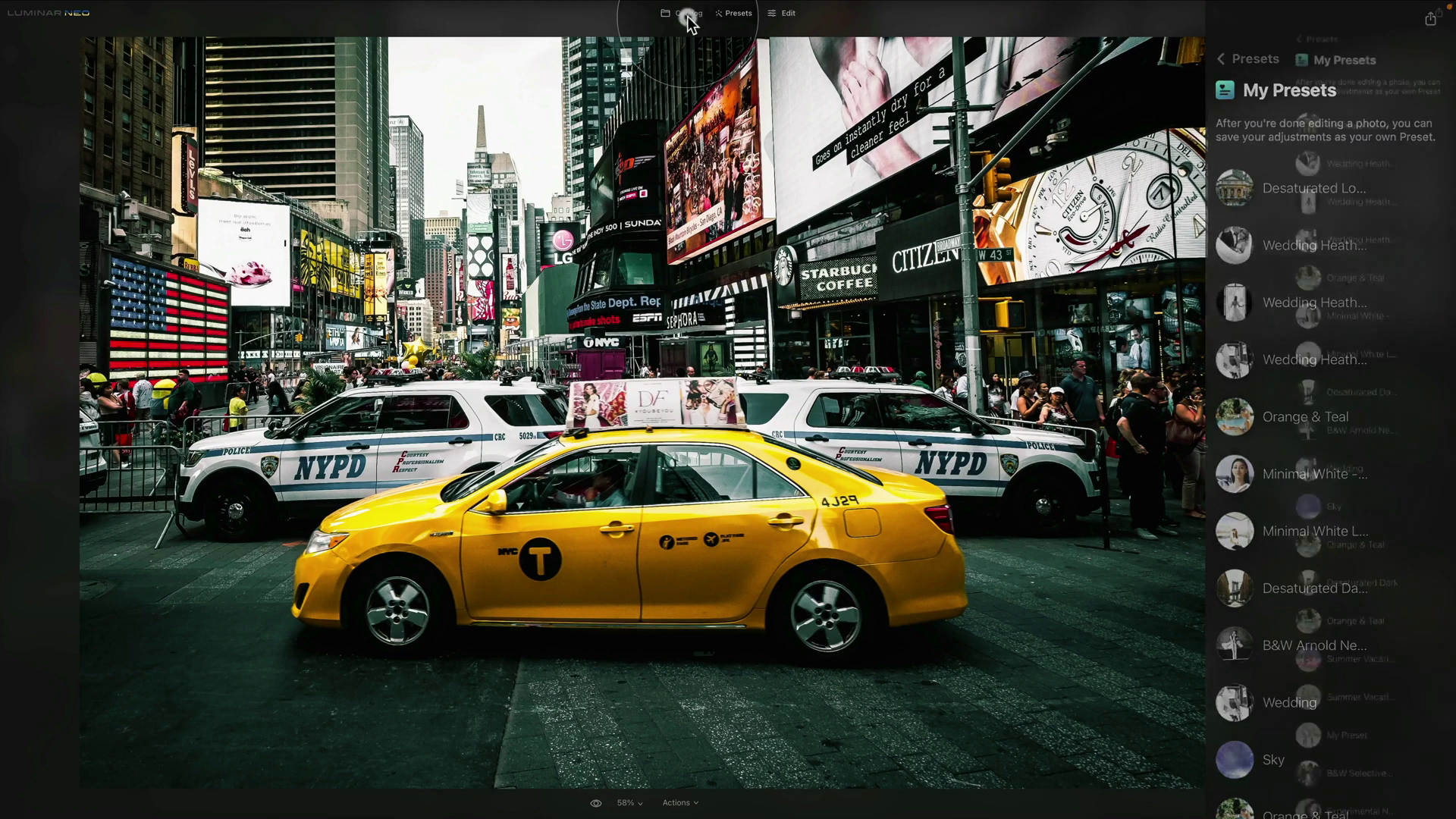
# Step: Apply the Desaturated Look preset to the wet-street photo of the woman in the red coat
pyautogui.click(687, 15)
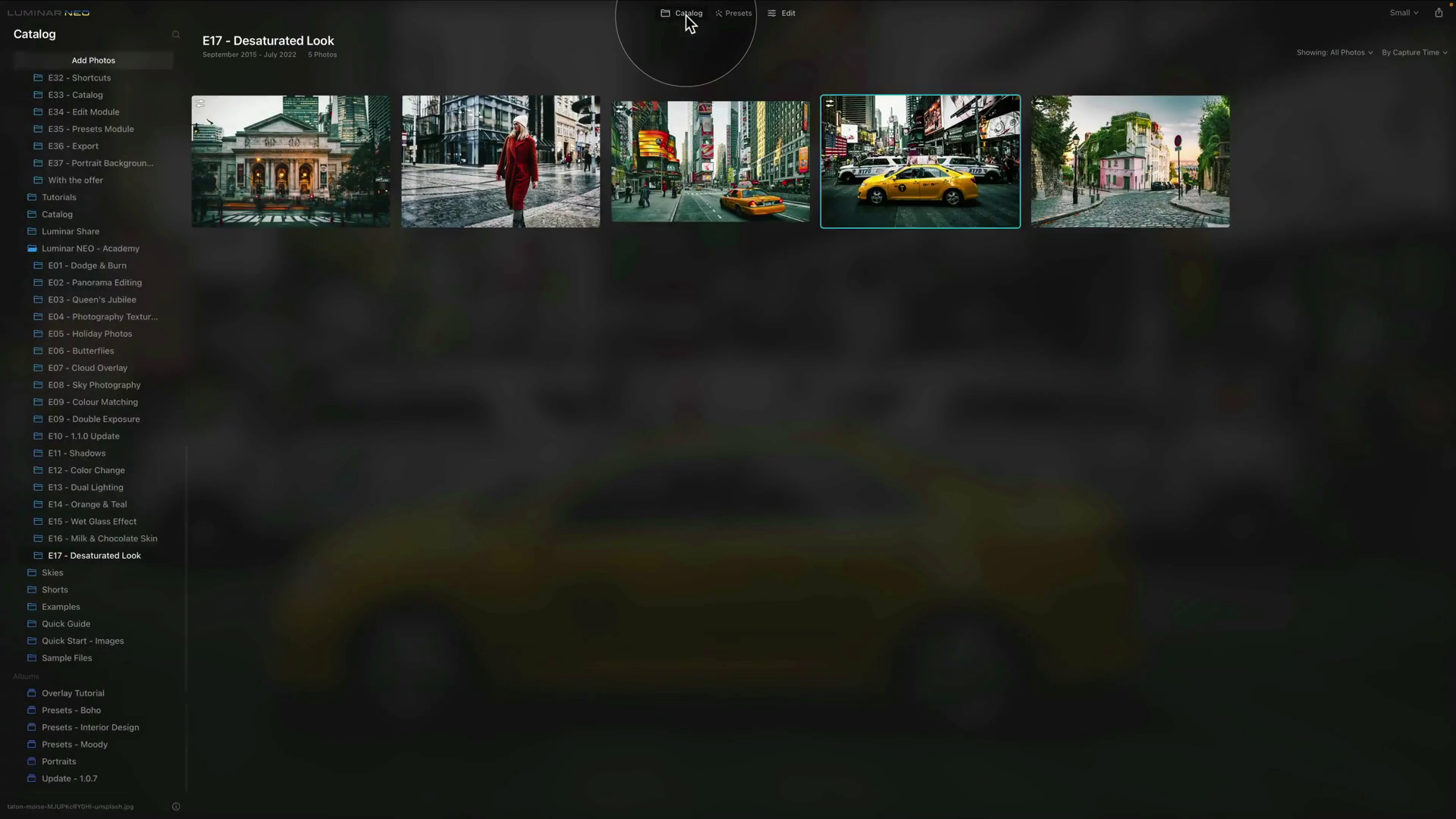
pyautogui.click(514, 146)
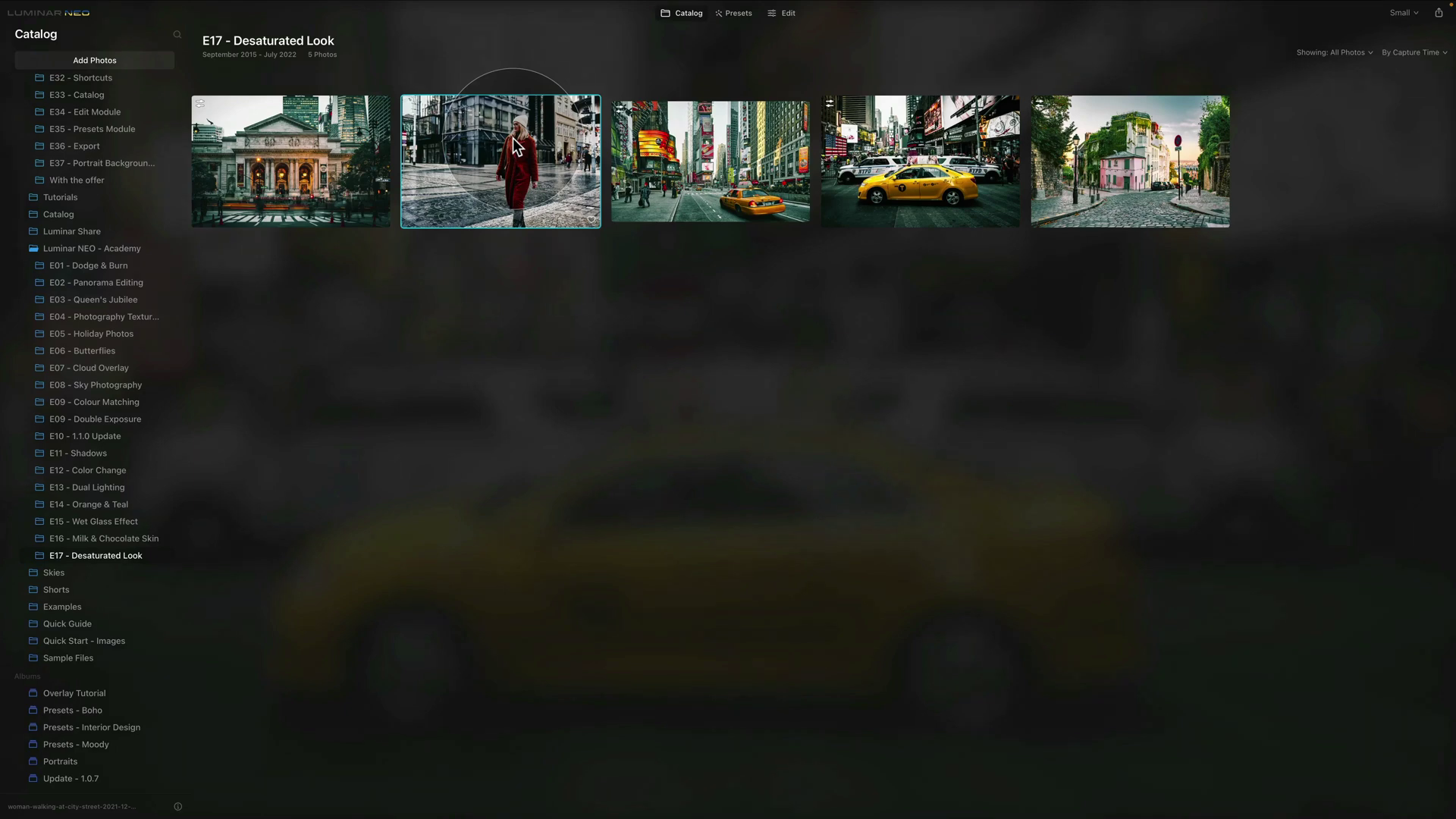
pyautogui.click(739, 19)
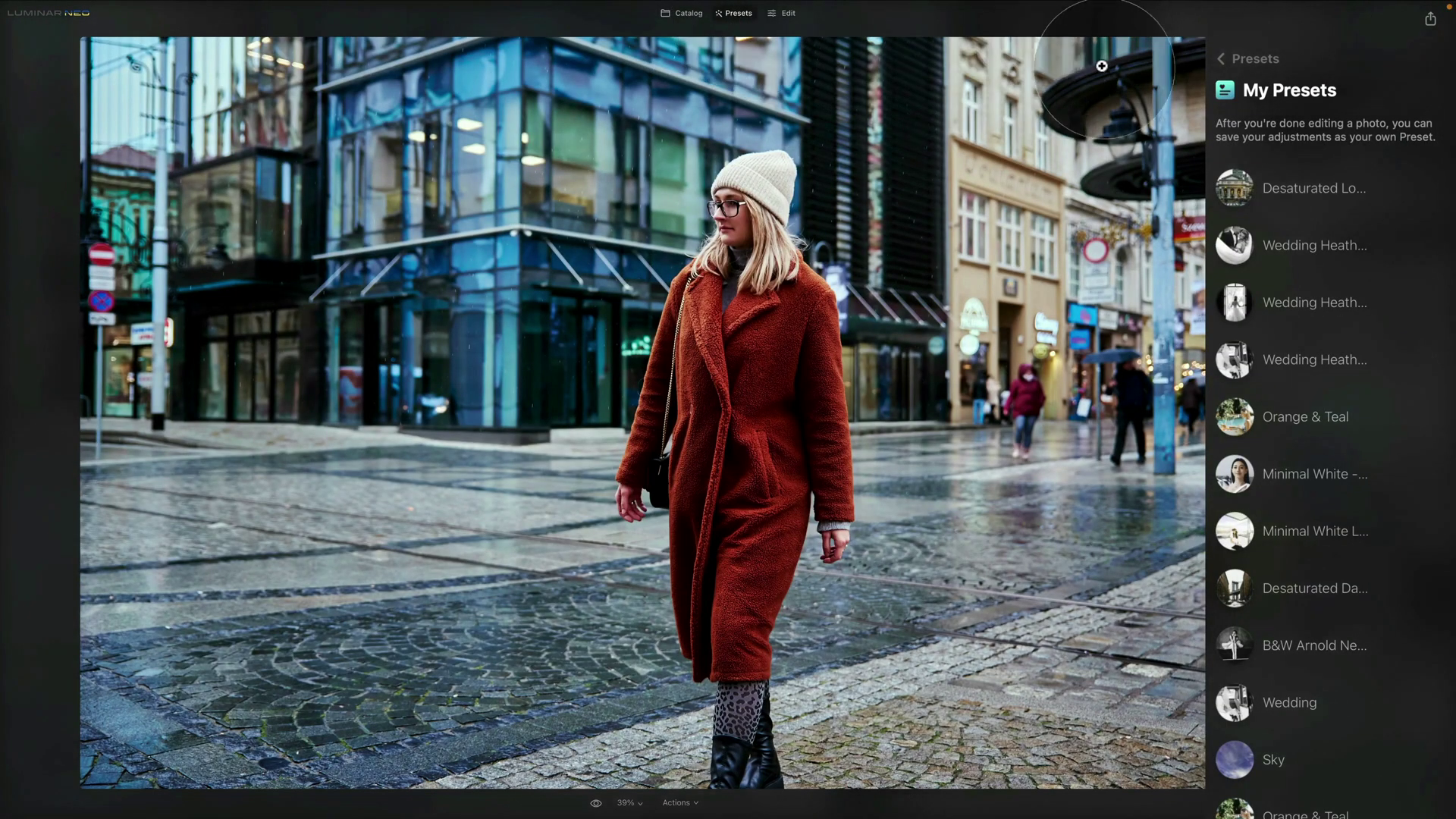
pyautogui.click(1331, 191)
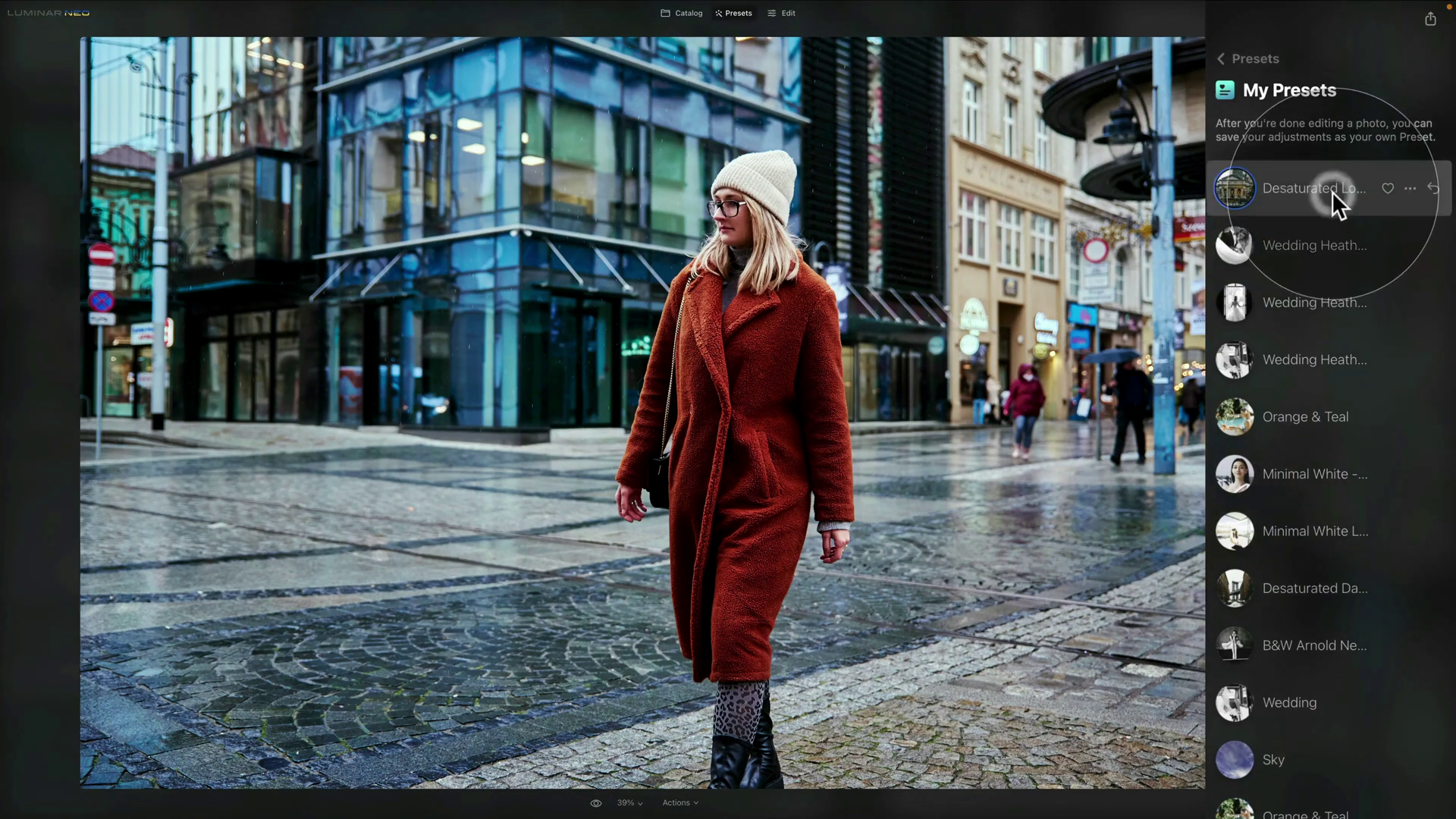